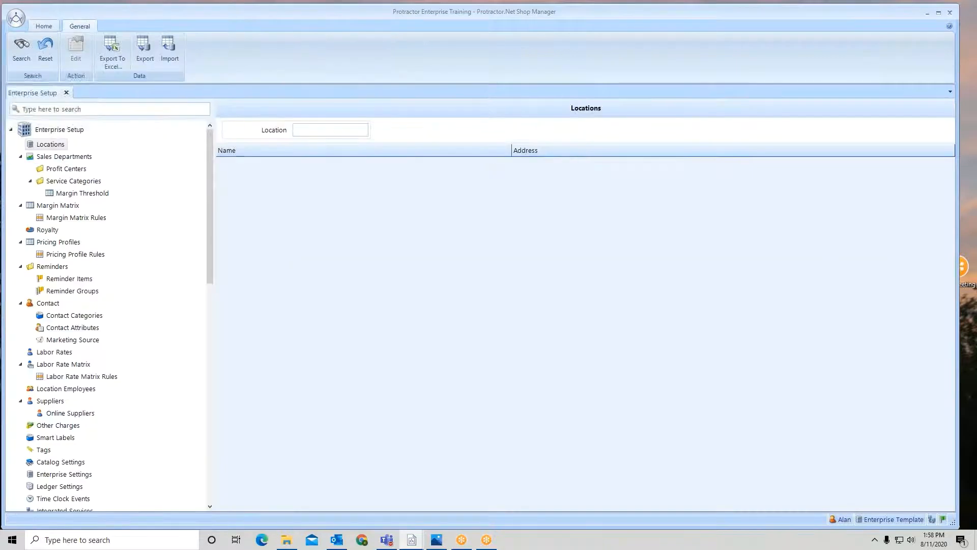
Step: Find the Inventory Materials setup and add a new material in the Oil, Lube & Maintenance service category
left_click(88, 111)
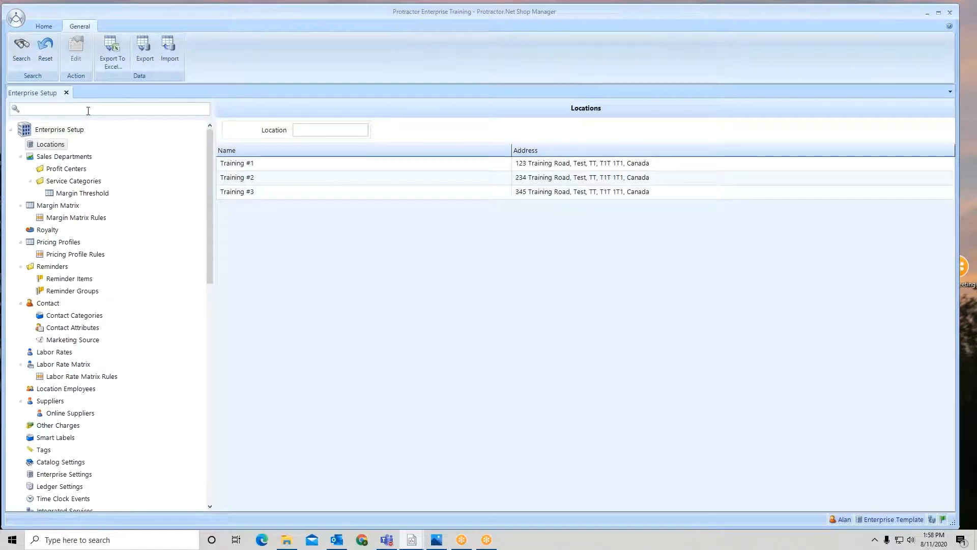
type("inv")
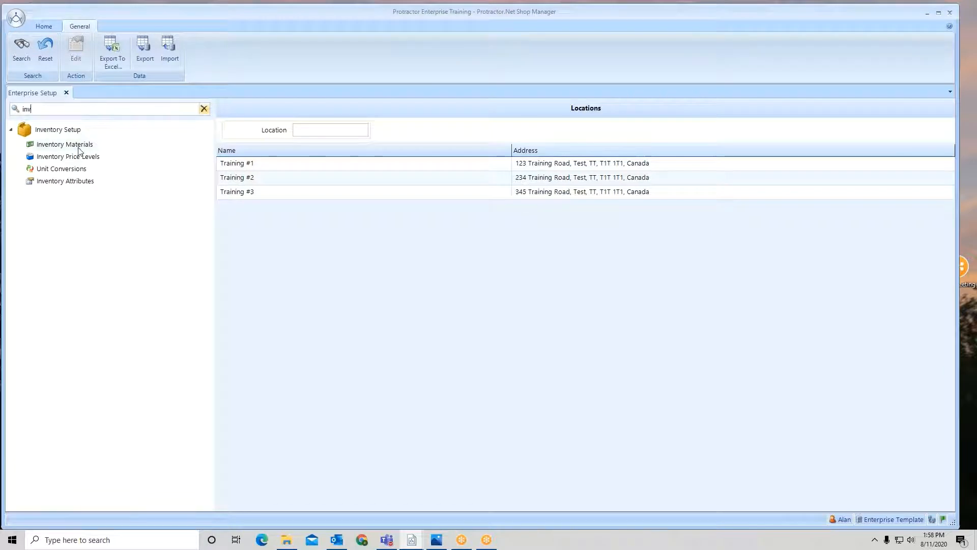
left_click(74, 147)
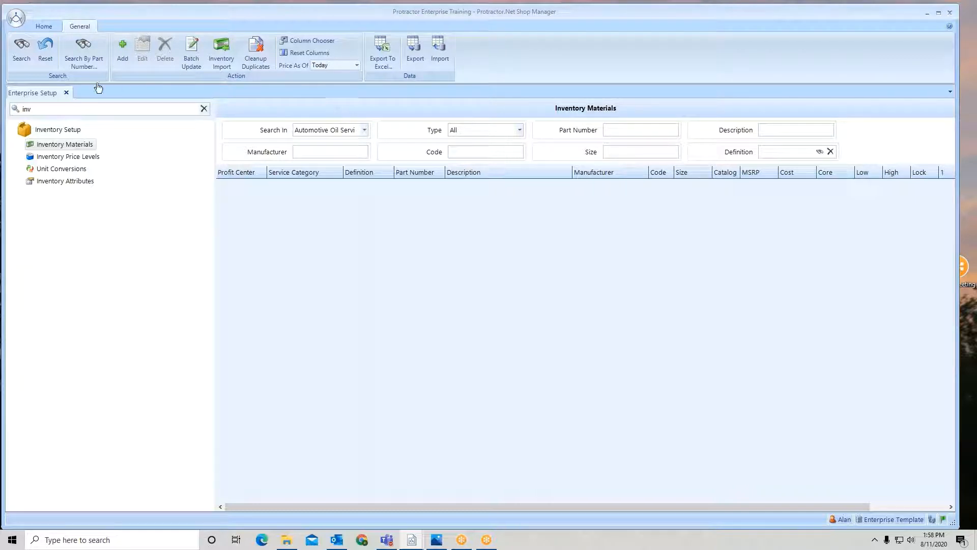
left_click(122, 49)
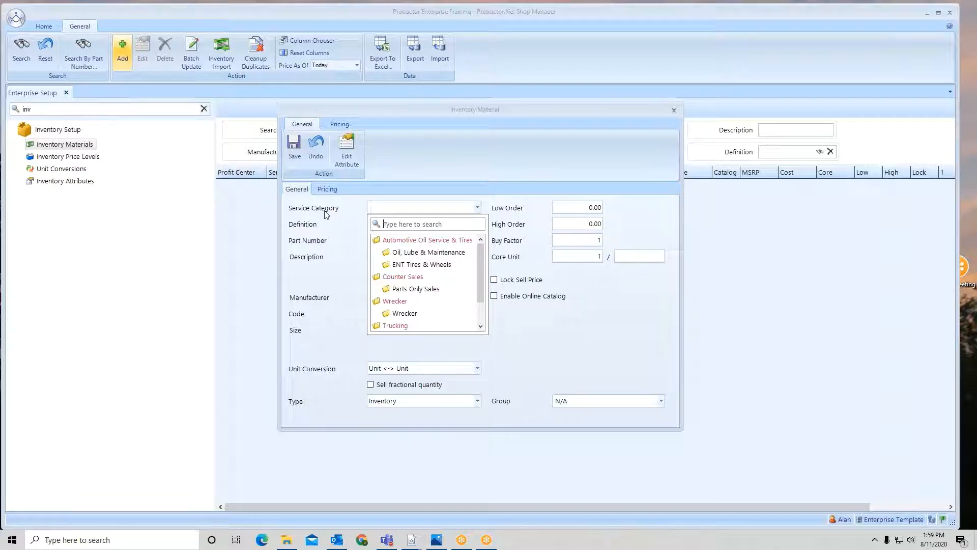
left_click(415, 254)
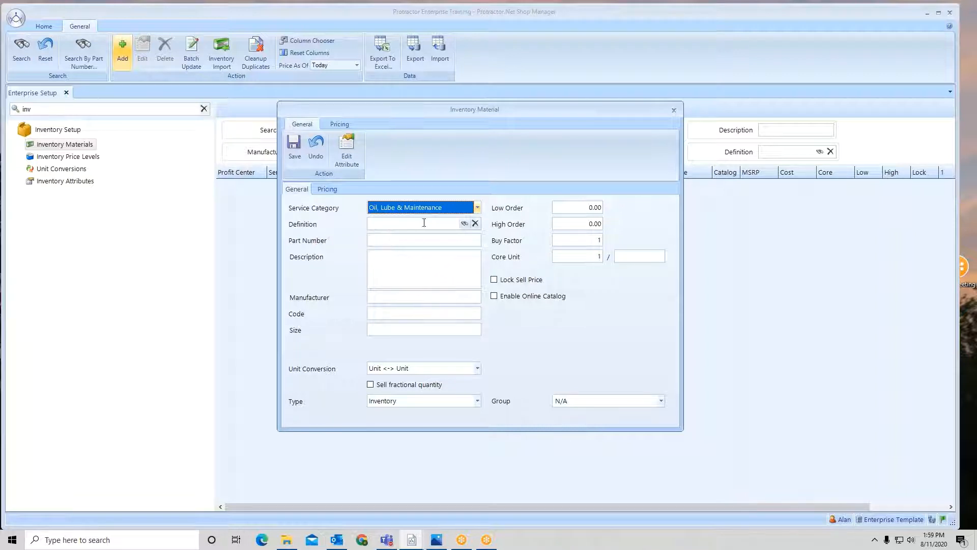
Step: Look up "oil filter" in the part terminology and assign Engine Oil Filter as the material's definition
left_click(464, 224)
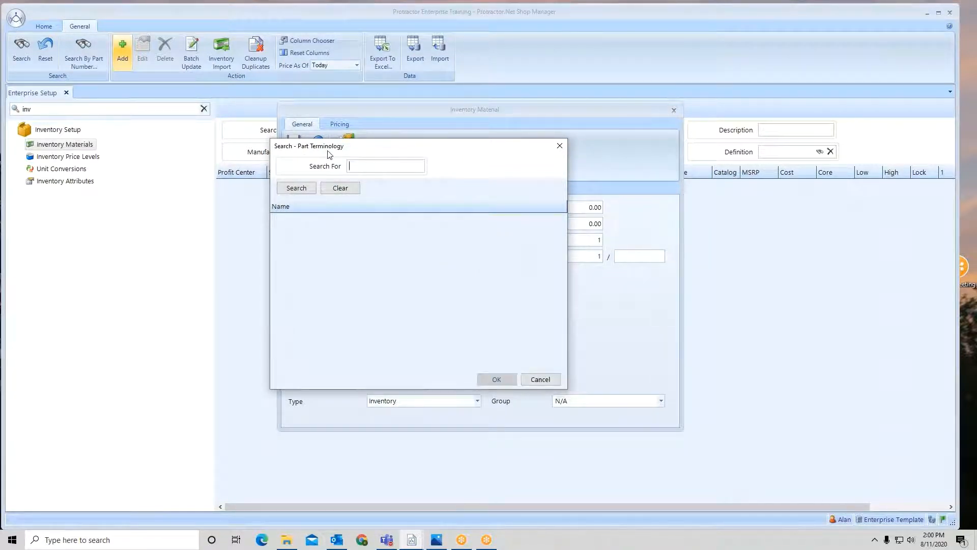
type("oil filter")
left_click(297, 188)
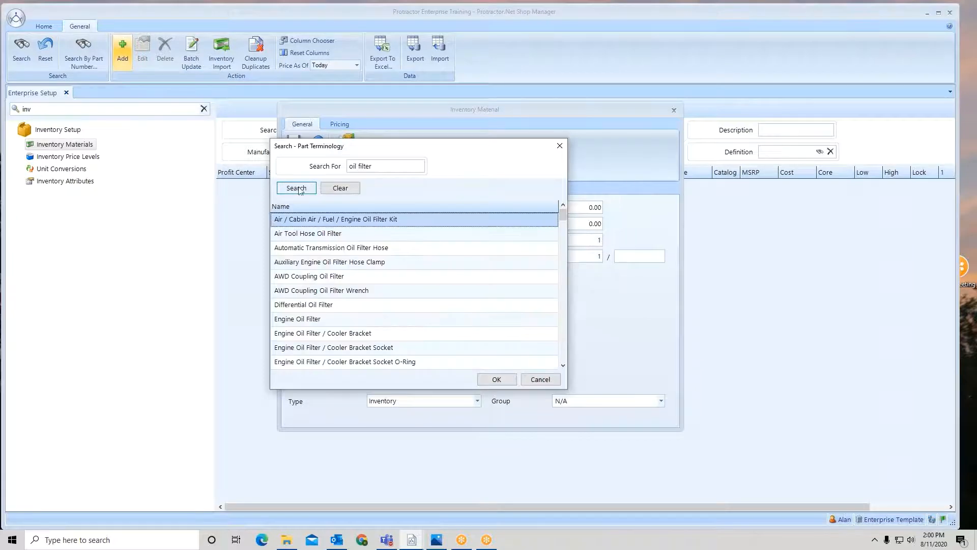
left_click(306, 321)
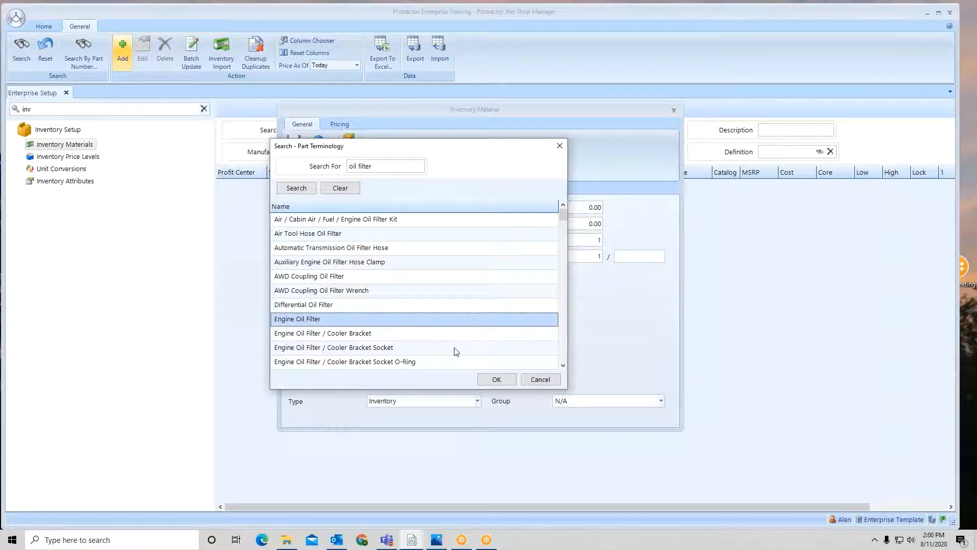
left_click(497, 380)
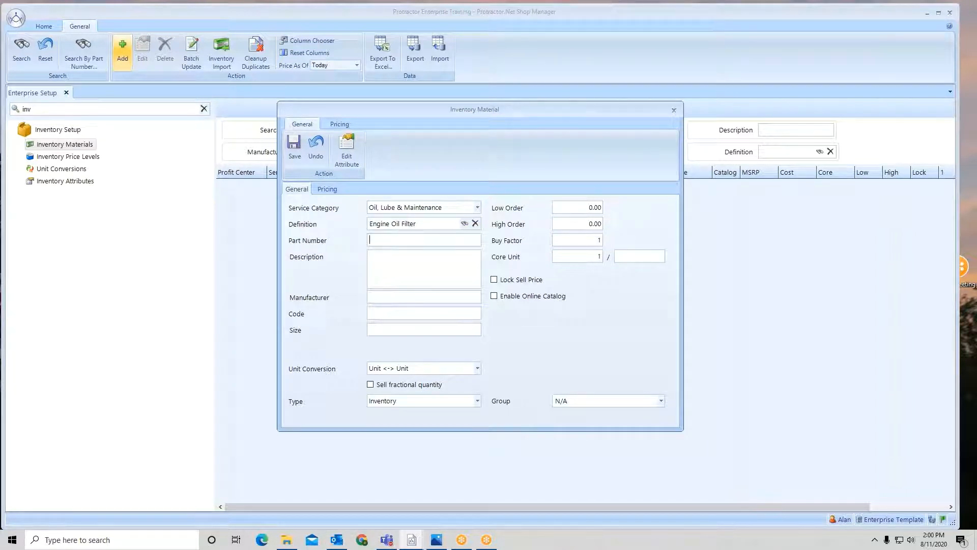
Step: Enter part number 21135, description "Oil Filter", manufacturer "Toyota" and code "TO" for the material
type("21135")
left_click(396, 261)
type("Oil Filter")
left_click(387, 300)
type("Toyota")
left_click(385, 316)
type("TO")
left_click(391, 330)
Step: Try the Case <-> Unit conversion with its buy factor, and return the unit conversion to Unit <-> Unit
left_click(478, 369)
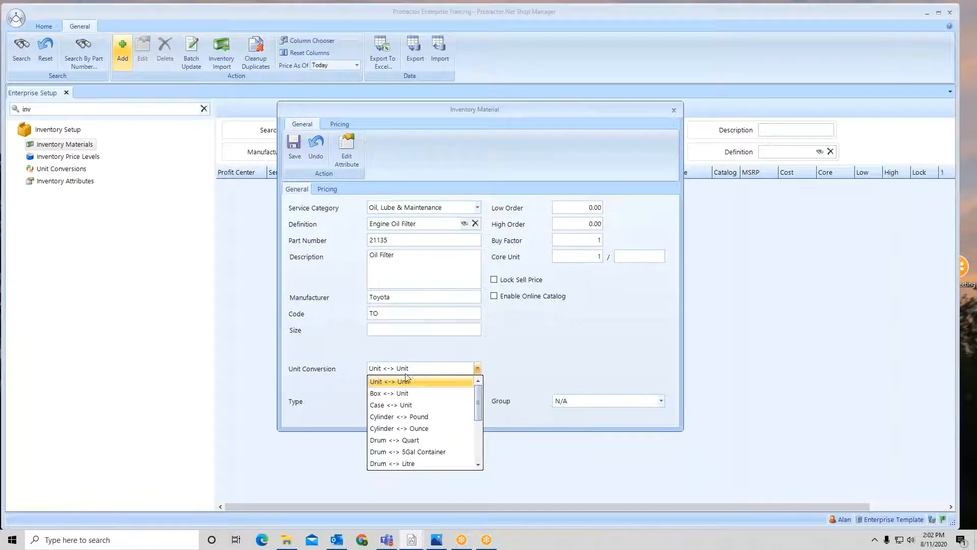
left_click(398, 406)
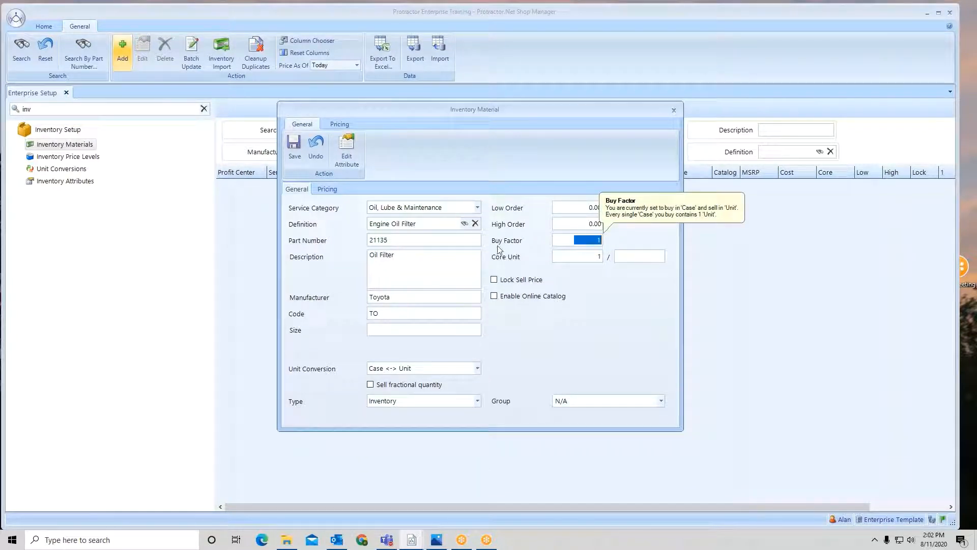
left_click(572, 242)
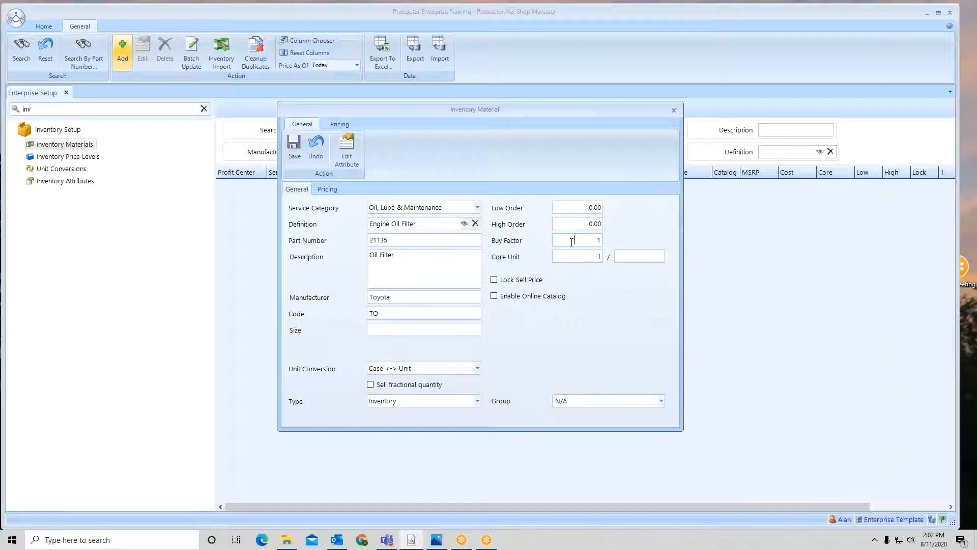
left_click_drag(573, 241, 640, 242)
left_click(478, 369)
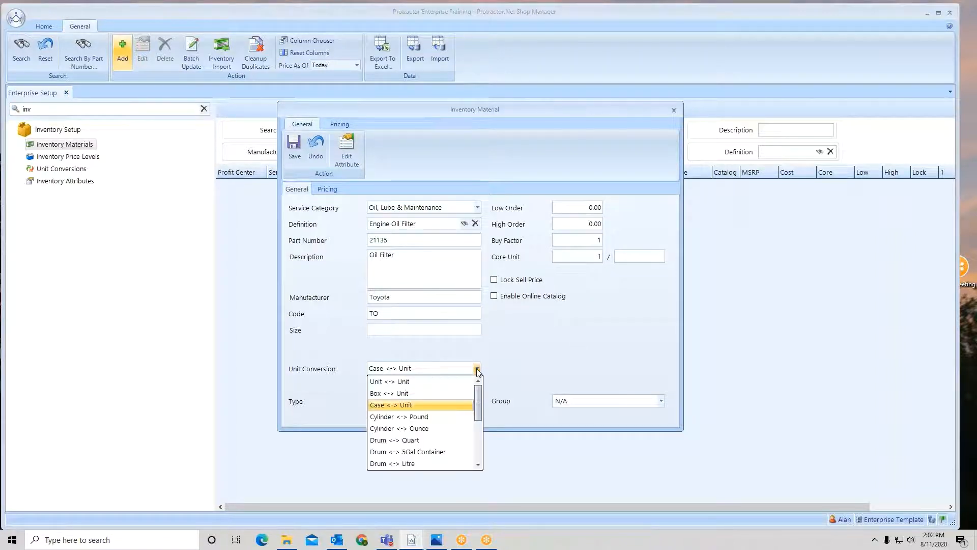
left_click(404, 379)
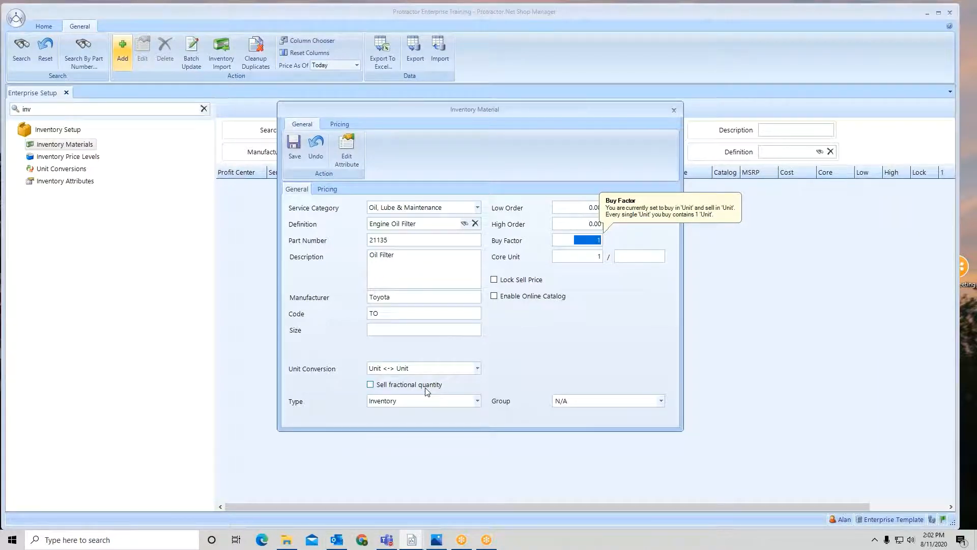
Step: Turn fractional-quantity selling on and off again, and switch the material type to Consignment and back to Inventory
left_click(371, 385)
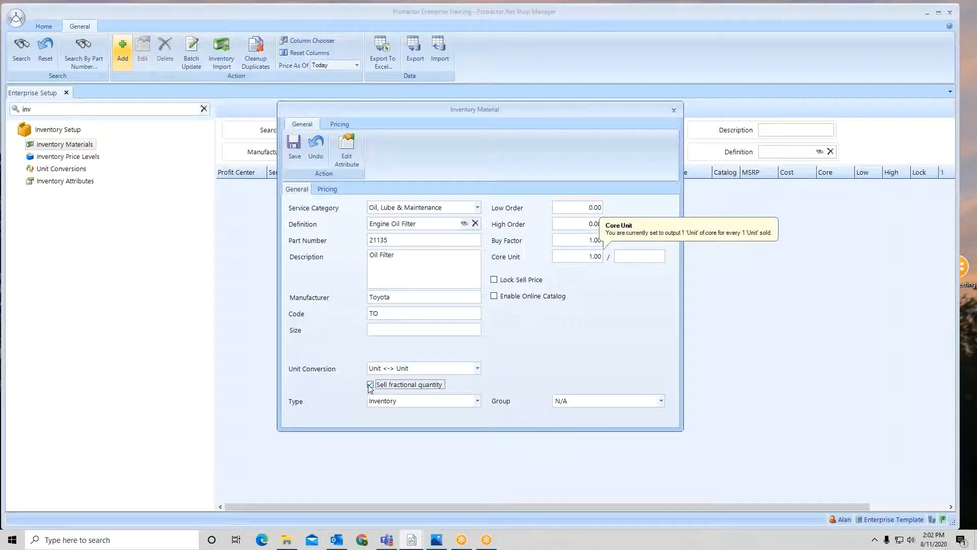
left_click(371, 385)
left_click(478, 402)
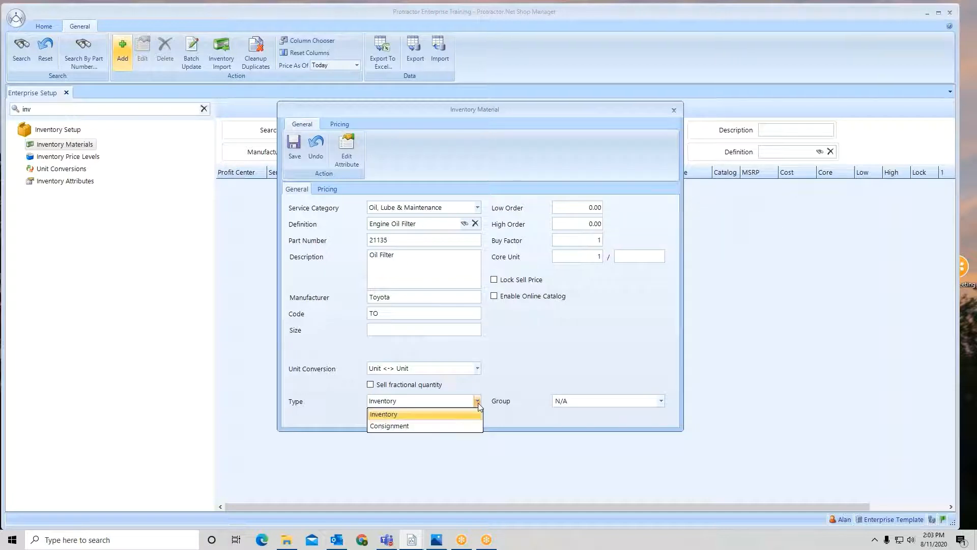
left_click(397, 426)
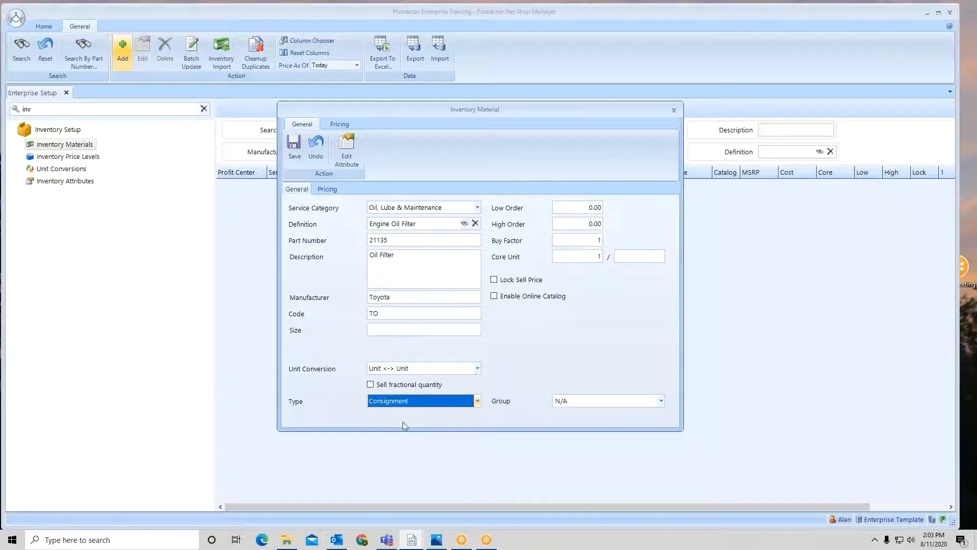
left_click(478, 402)
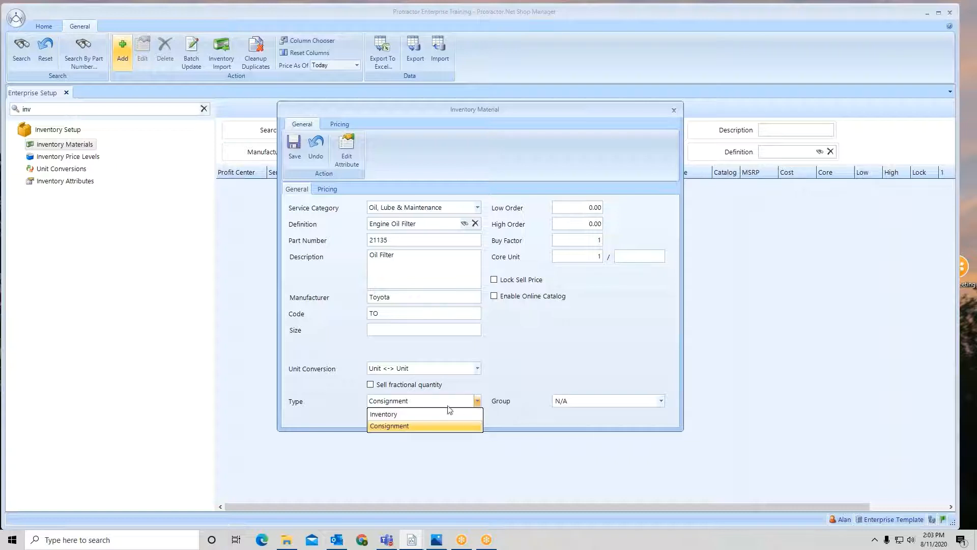
left_click(391, 418)
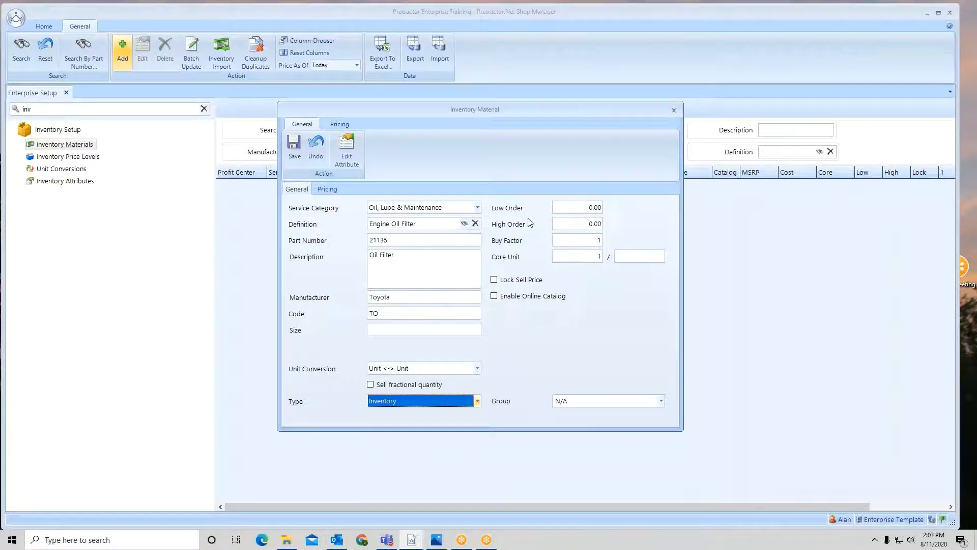
Step: Set the unit conversion to Cylinder <-> Pound with a buy factor of 30 and a core unit of 30
left_click(583, 209)
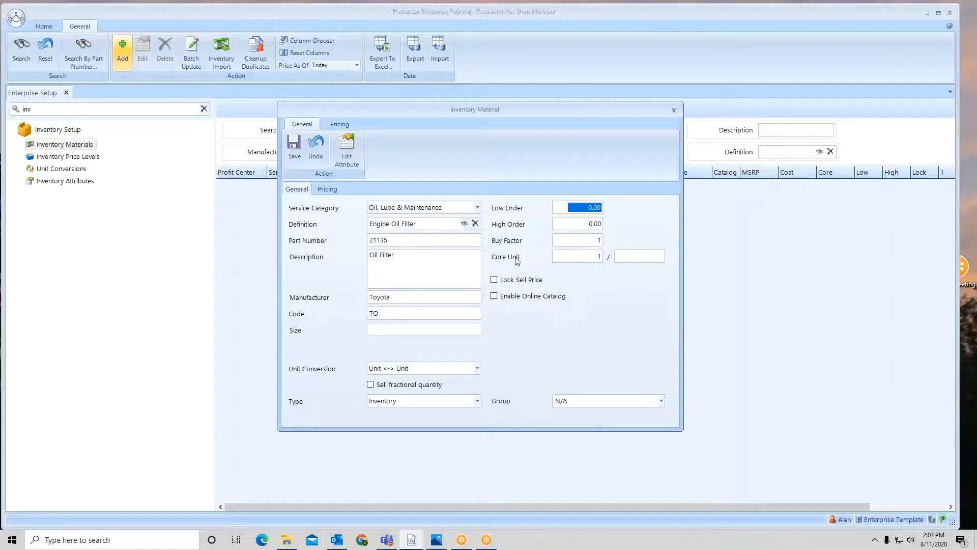
mouse_move(601, 263)
left_click(477, 369)
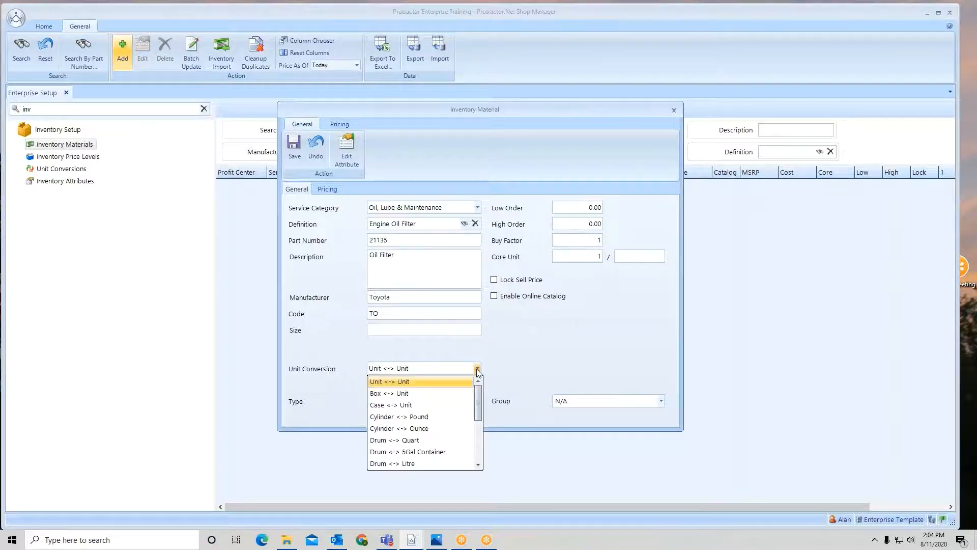
left_click(412, 418)
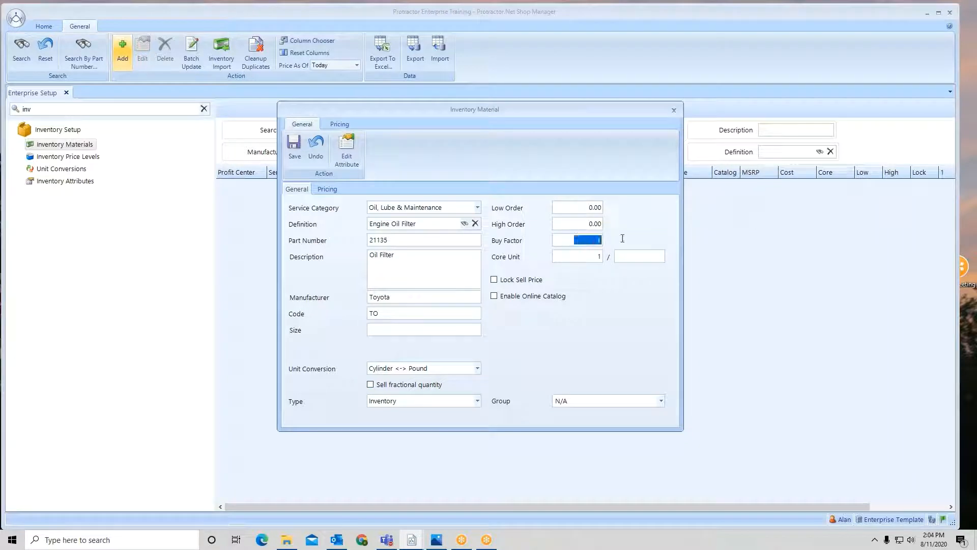
type("30")
left_click(587, 261)
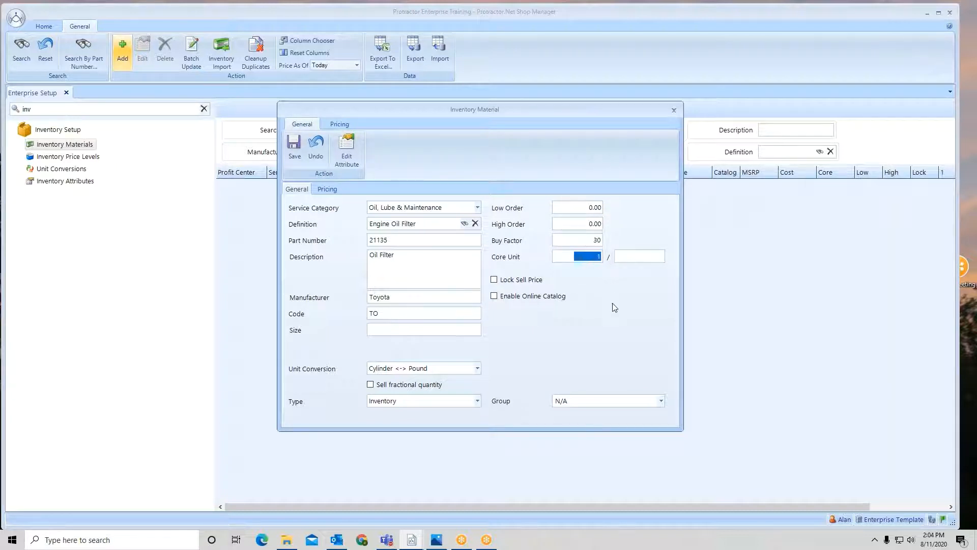
type("30")
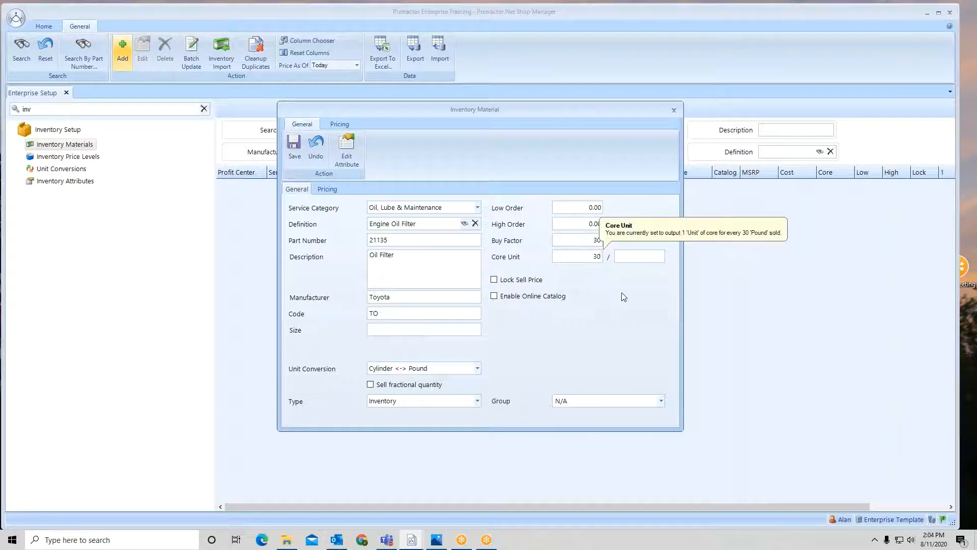
left_click(642, 256)
type("1")
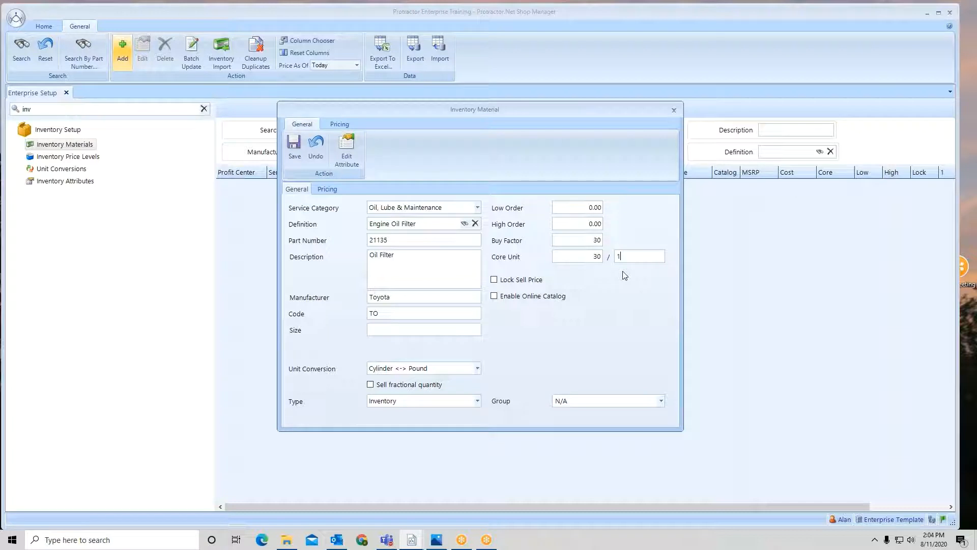
key("BackSpace")
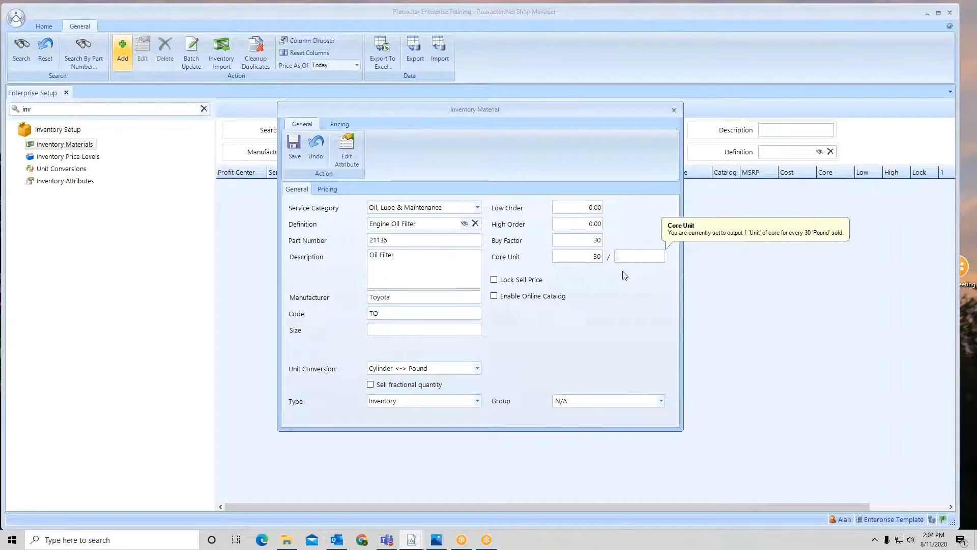
Step: Reset the core unit and buy factor to 1 and the unit conversion to Unit <-> Unit
double_click(597, 257)
type("1")
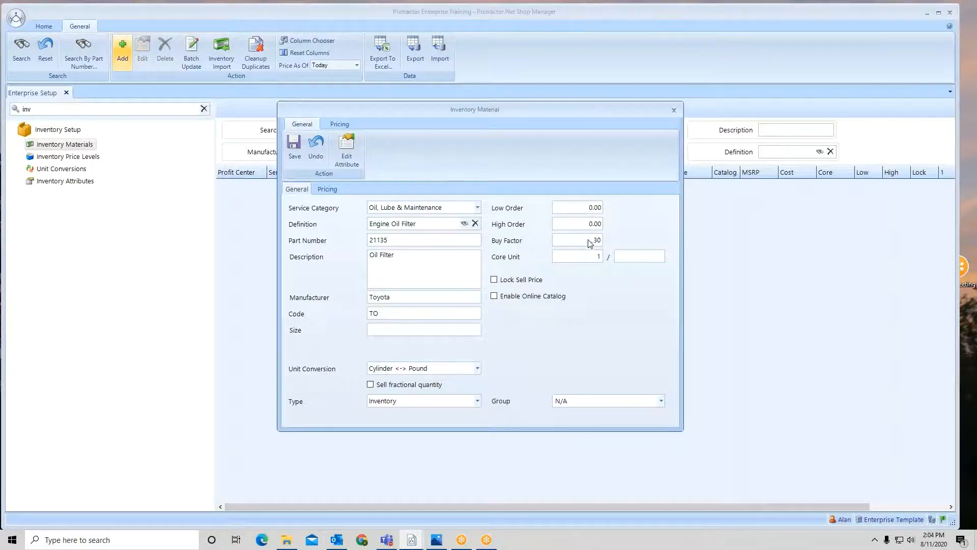
double_click(590, 243)
type("1")
left_click(478, 369)
left_click(441, 382)
left_click_drag(410, 250, 356, 253)
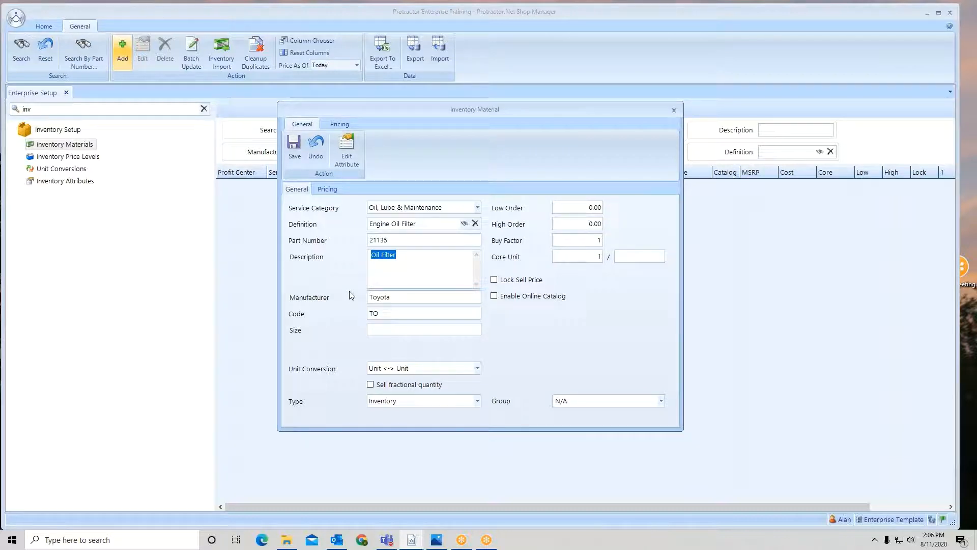
Step: Set the oil filter's base cost to $5.00 in its pricing
left_click(326, 190)
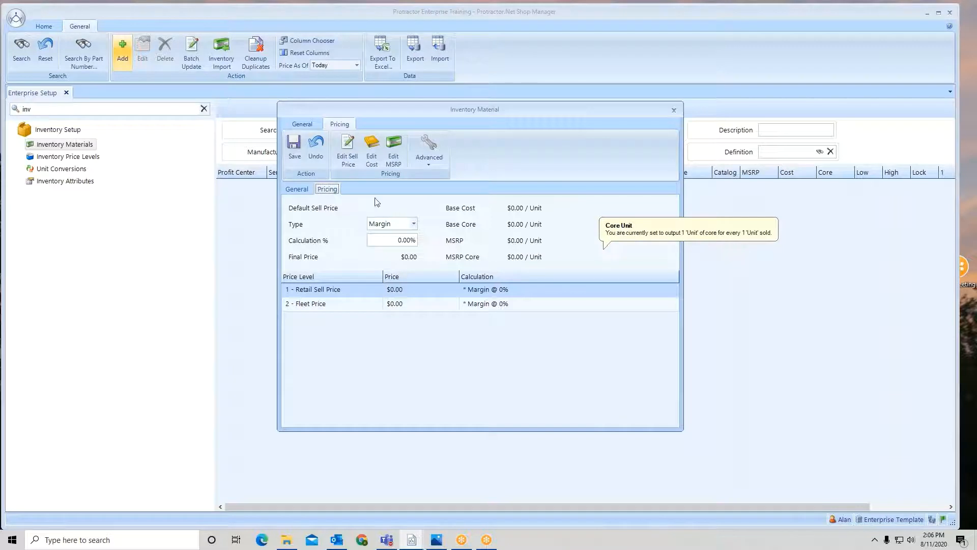
left_click(374, 144)
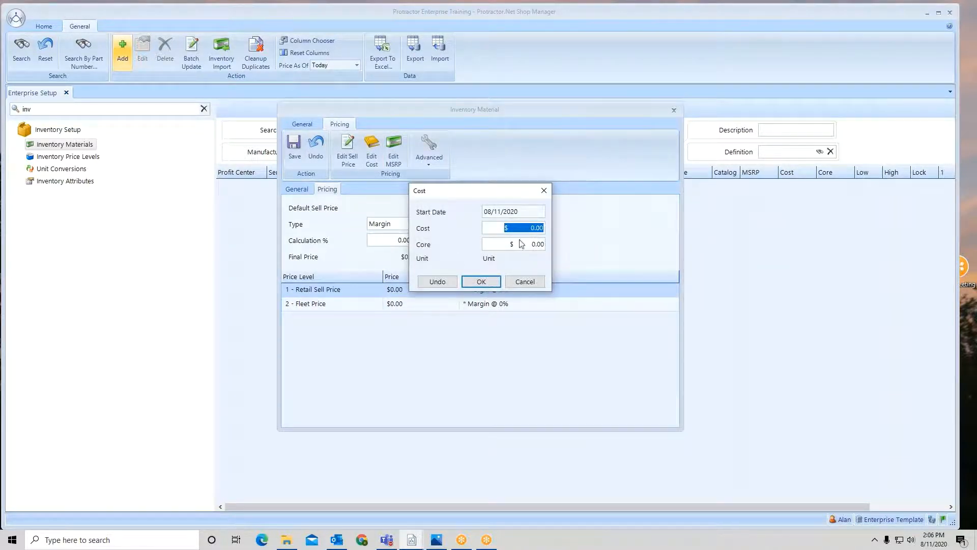
left_click_drag(524, 228, 560, 228)
type("5.")
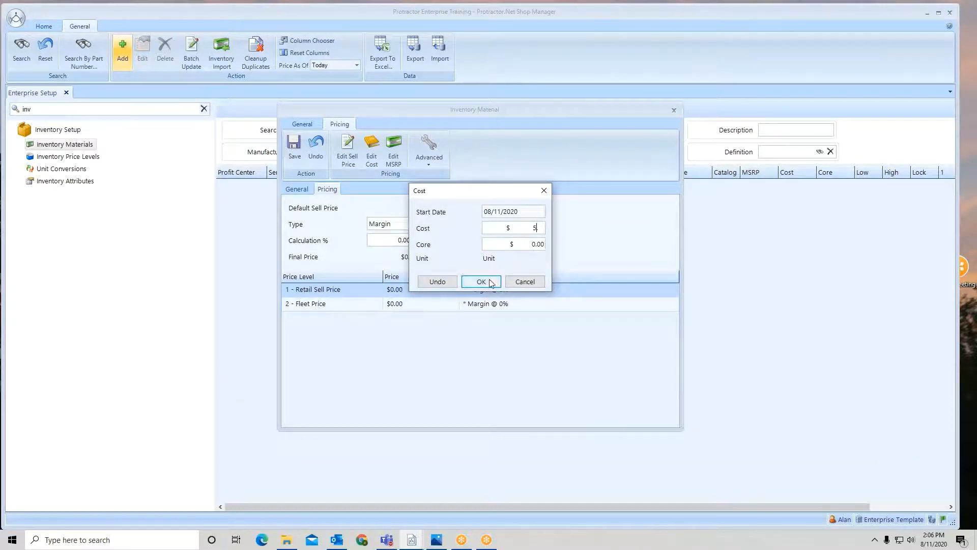
left_click(481, 281)
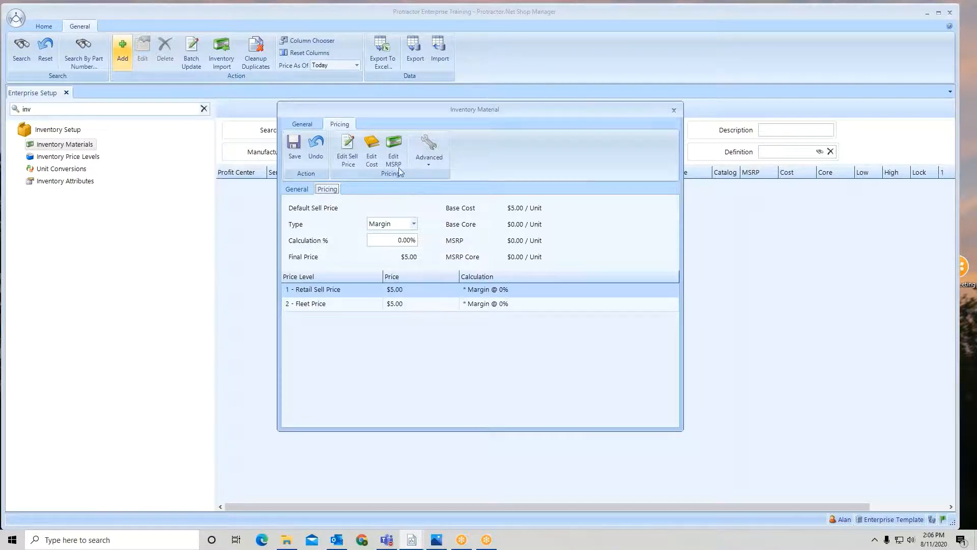
Step: Set the oil filter's MSRP to $11.50
left_click(393, 144)
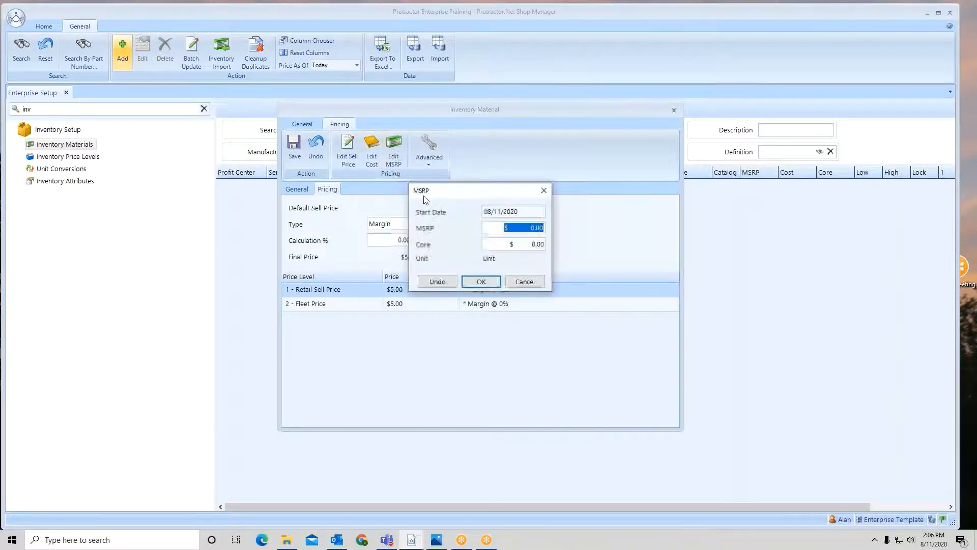
left_click(510, 228)
left_click_drag(509, 228, 542, 229)
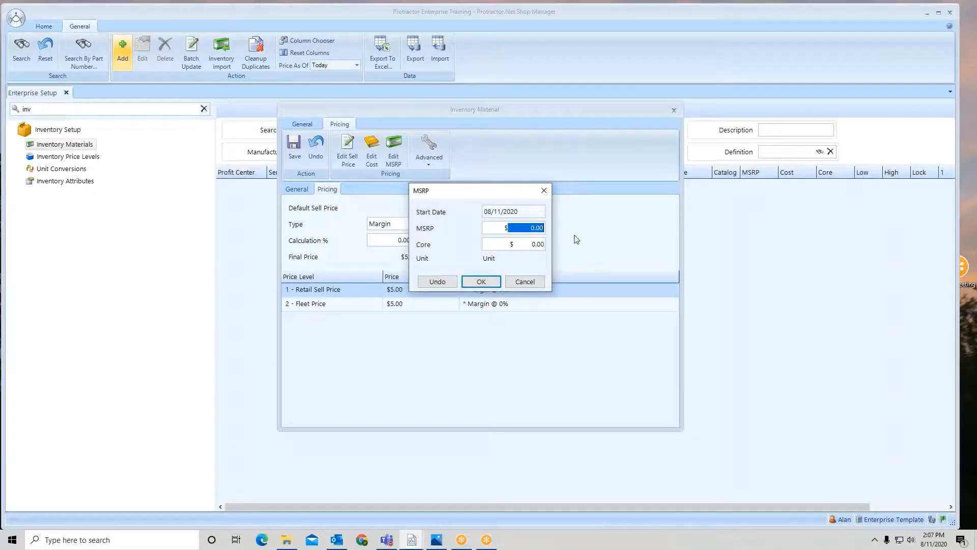
type("11.50")
left_click(480, 282)
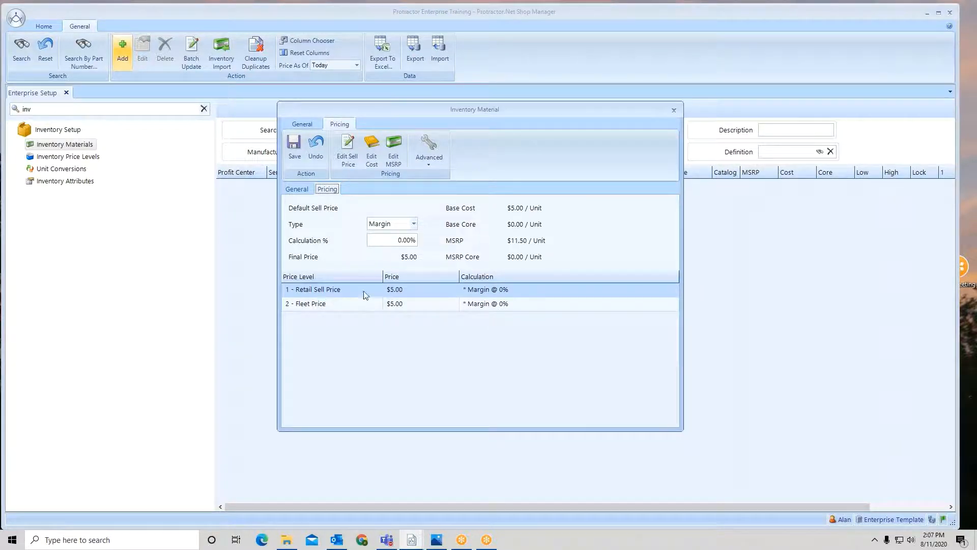
Step: Set the Retail Sell Price level to the Fixed type with a price of $8
left_click(398, 294)
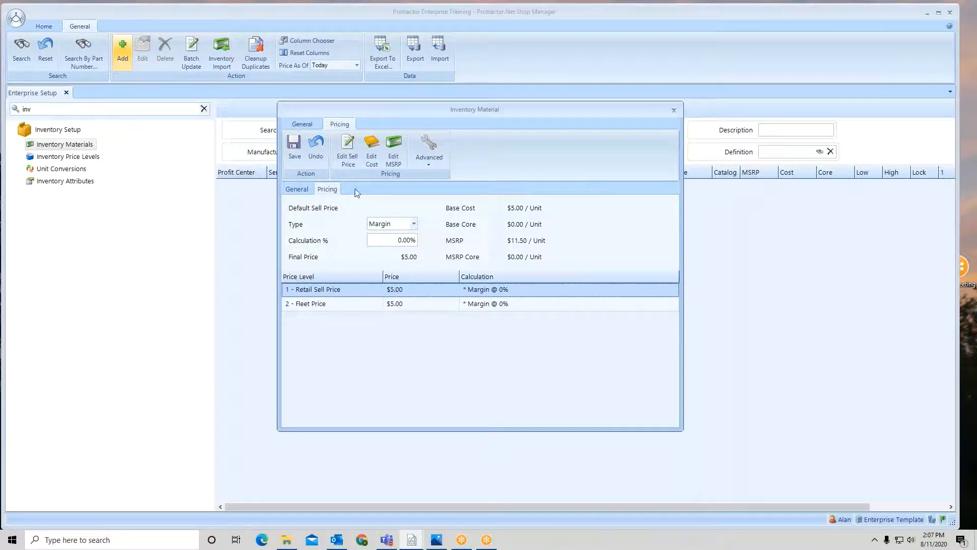
left_click(348, 164)
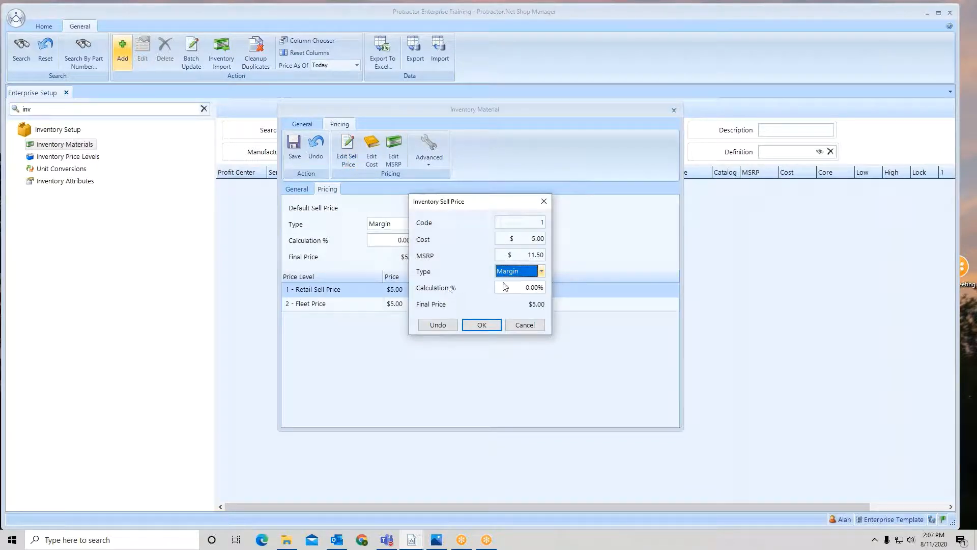
left_click(542, 272)
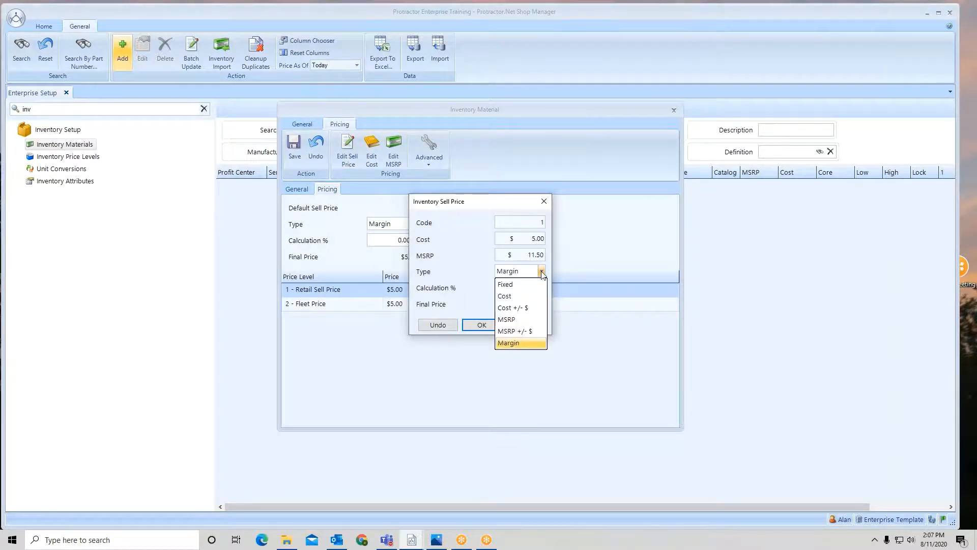
left_click(508, 286)
left_click(521, 290)
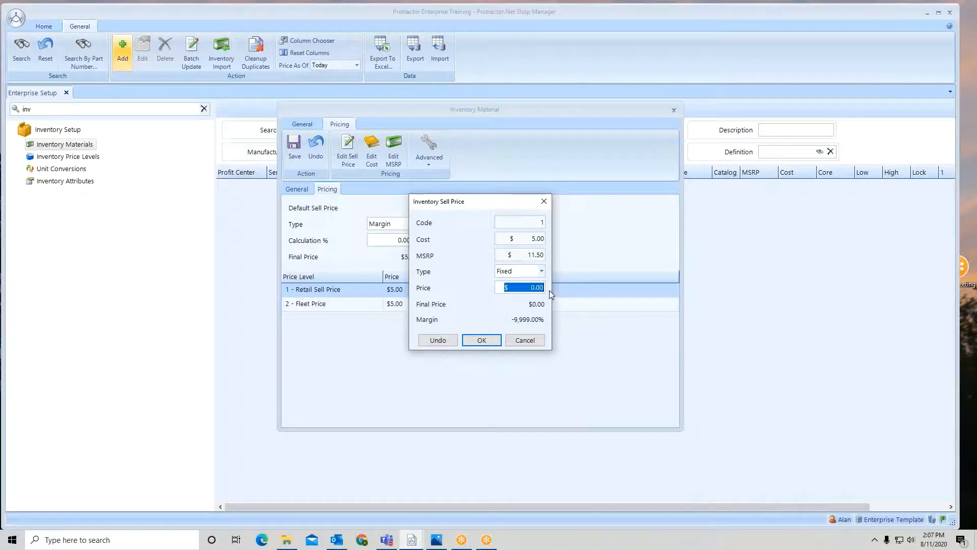
type("8")
Step: Change the retail price calculation to the Cost type with a 50% markup
left_click(542, 271)
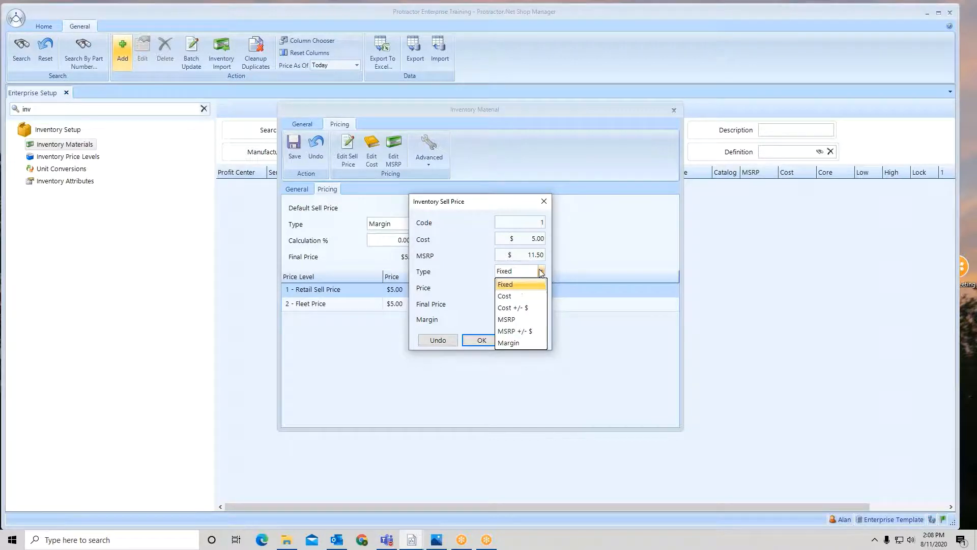
left_click(510, 297)
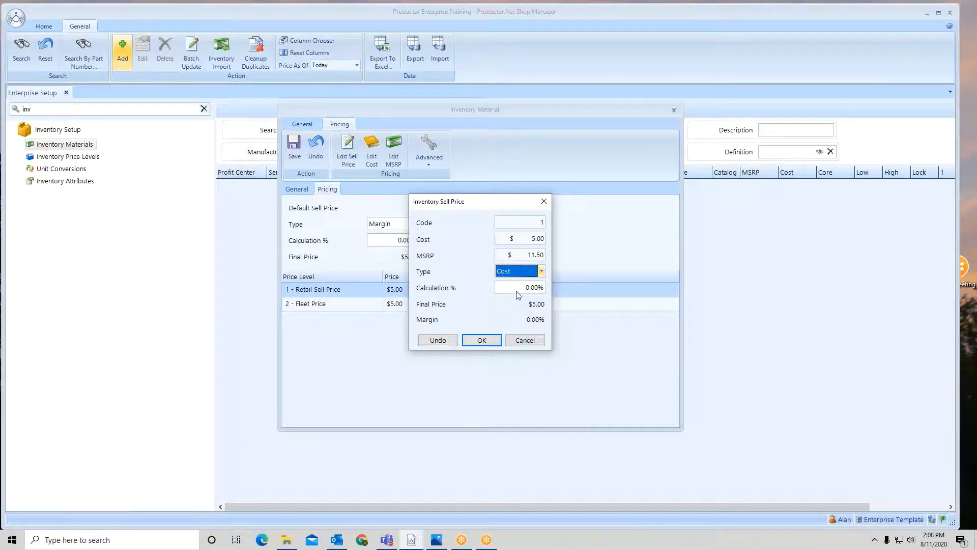
key("Tab")
type("50")
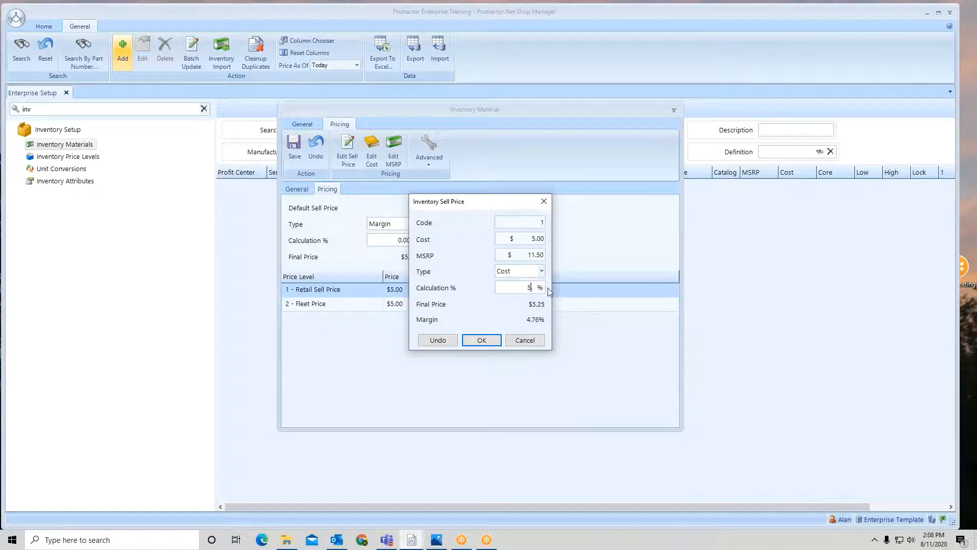
type(".")
Step: Switch the retail price calculation to Cost +/- $ with an amount of $5
left_click(541, 272)
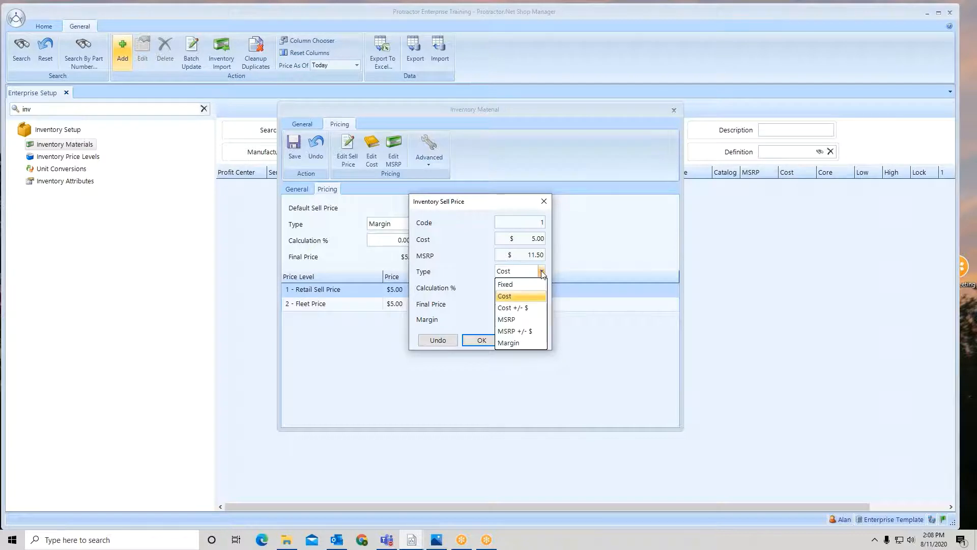
left_click(522, 308)
key("Tab")
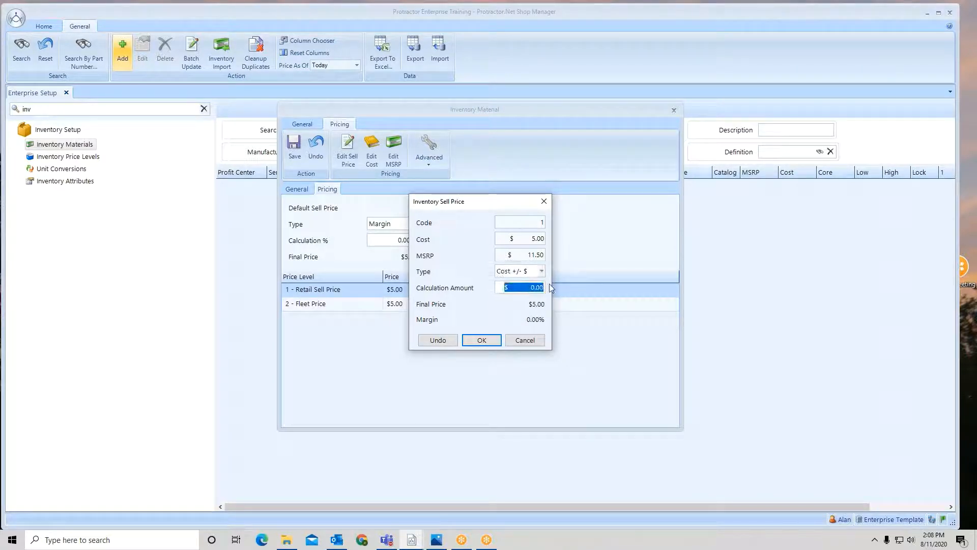
type("5")
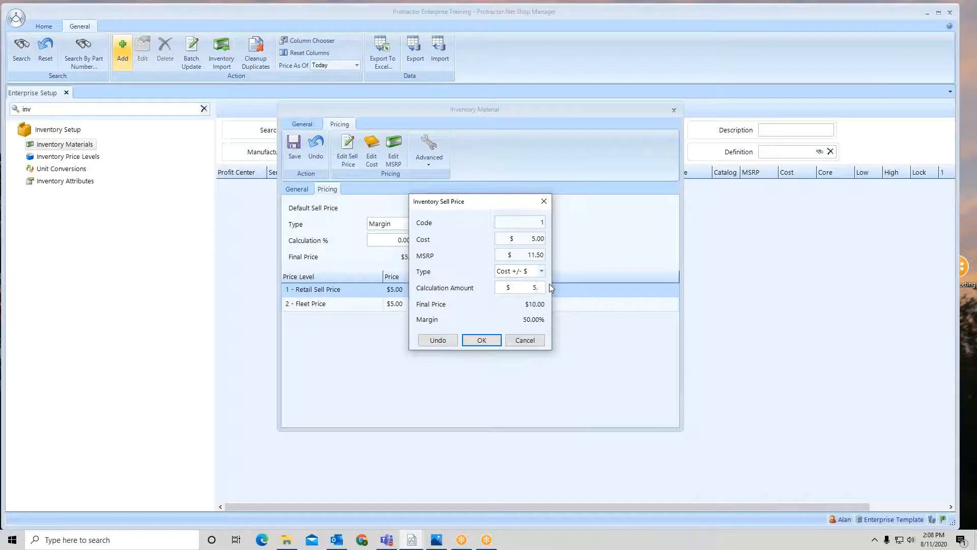
Step: Base the retail price on the MSRP type with a calculation of -10%
left_click(542, 271)
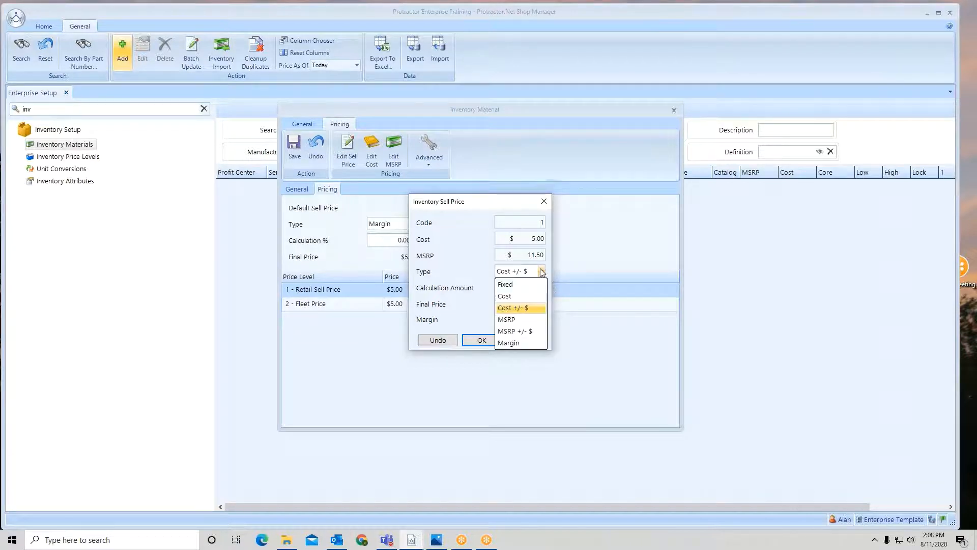
left_click(508, 320)
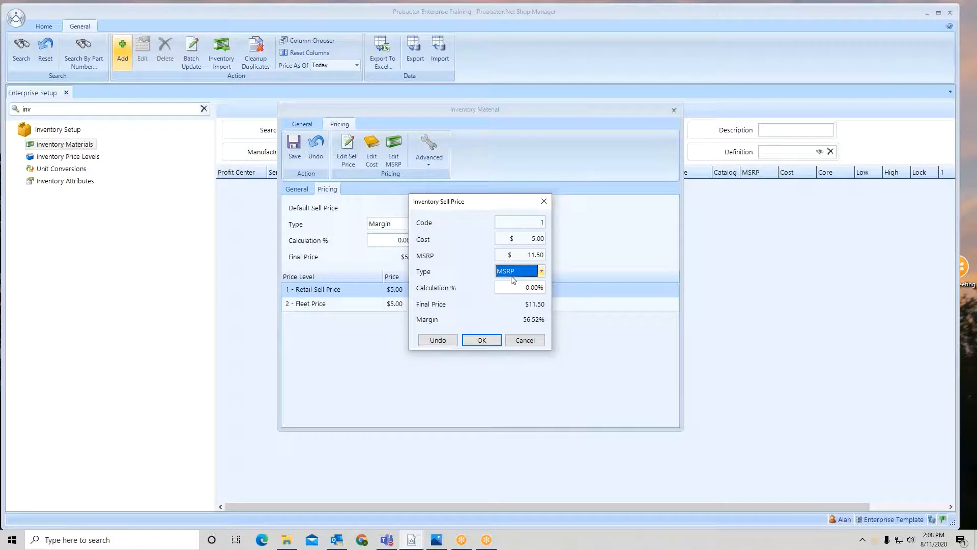
left_click(517, 291)
type("-10.")
Step: Switch the retail price calculation to MSRP +/- $ with an amount of $5
left_click(542, 271)
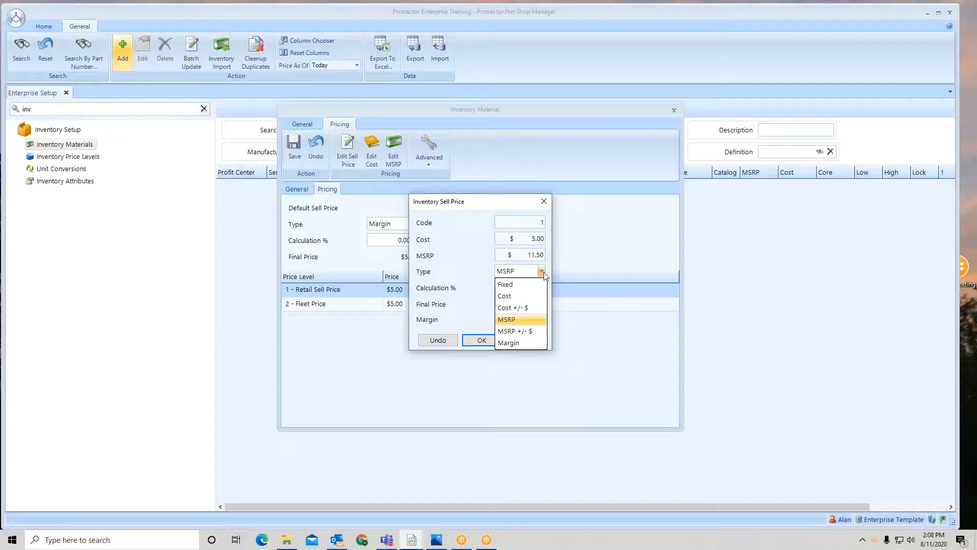
left_click(522, 329)
key("Tab")
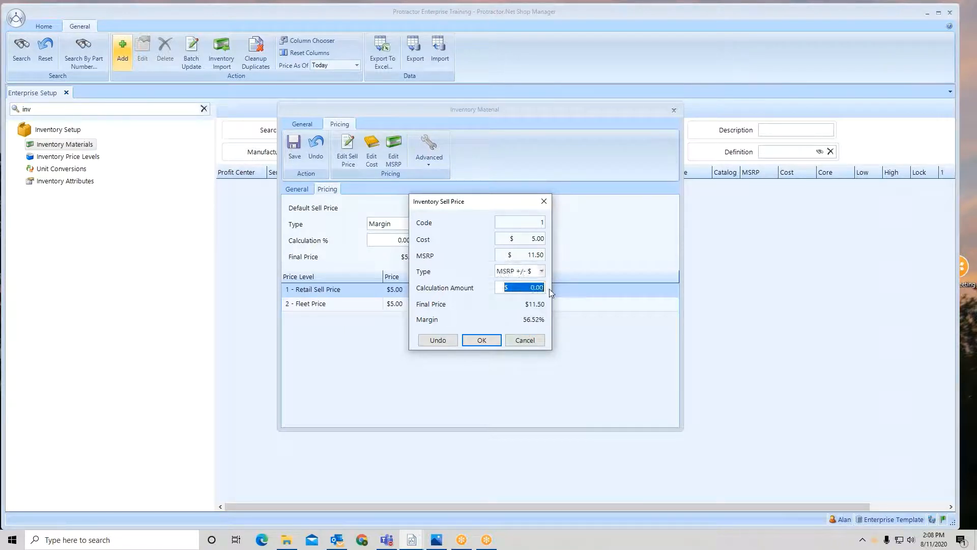
type("5.")
Step: Set the Retail Sell Price level to the Margin type at 55% and apply it
left_click(542, 271)
left_click(508, 345)
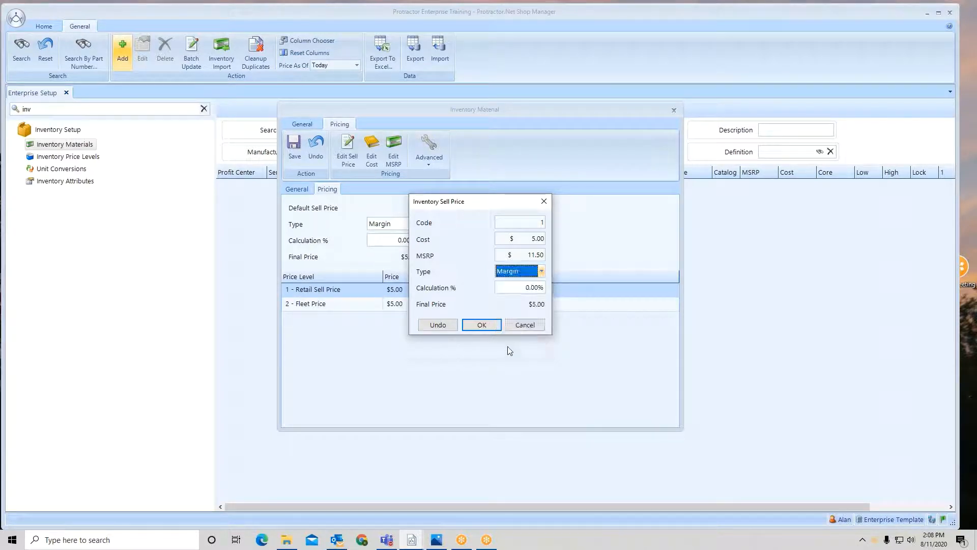
left_click(519, 293)
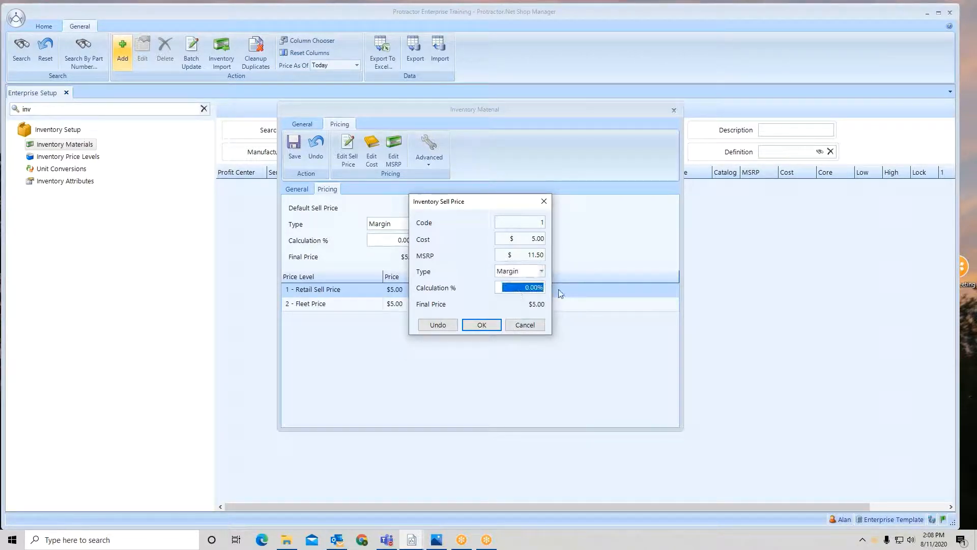
type("55")
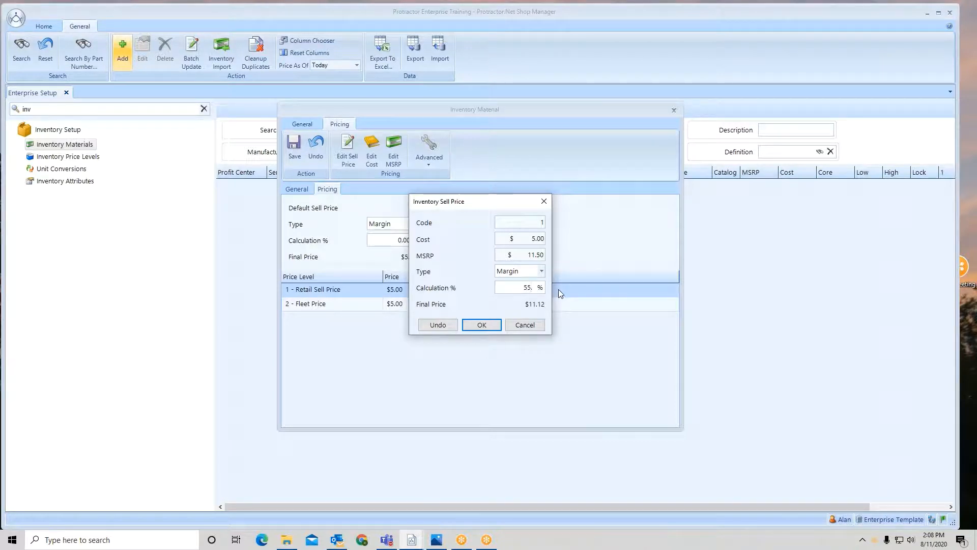
left_click(481, 325)
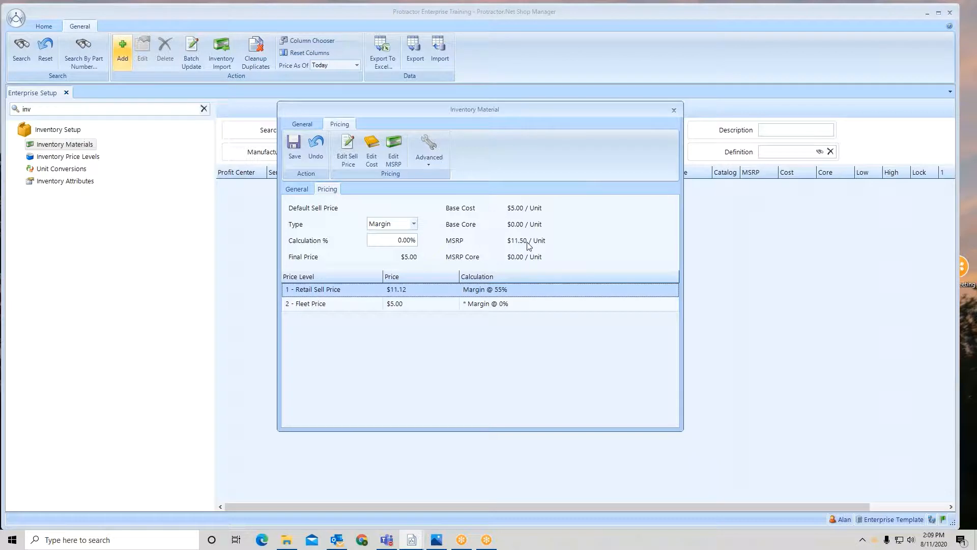
Step: Set the Fleet Price level to the MSRP type with a calculation of -20%
left_click(435, 307)
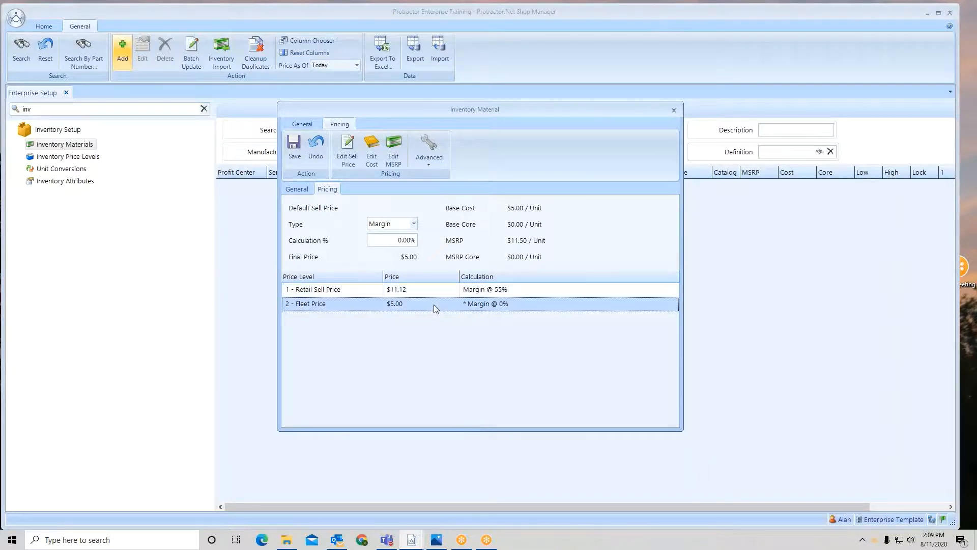
left_click(351, 155)
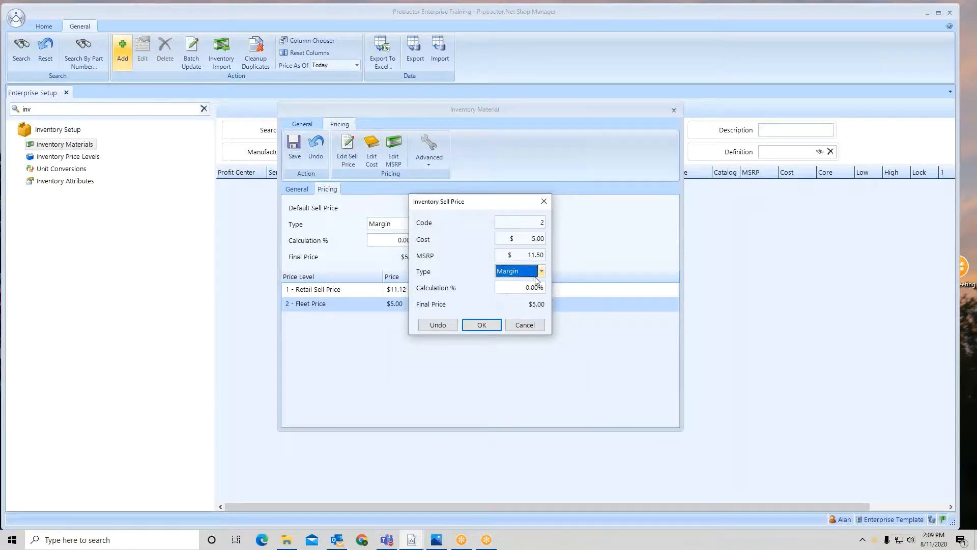
left_click(541, 271)
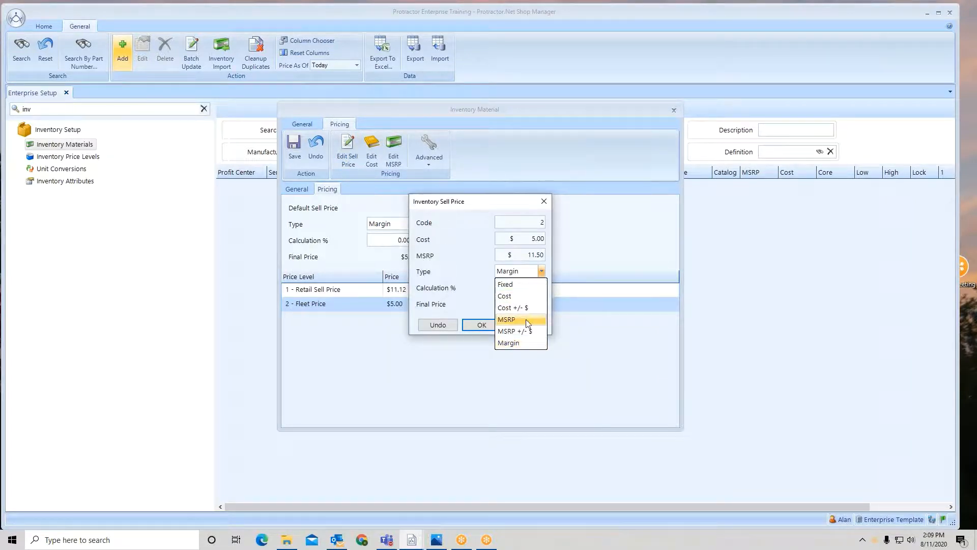
left_click(526, 319)
left_click(532, 288)
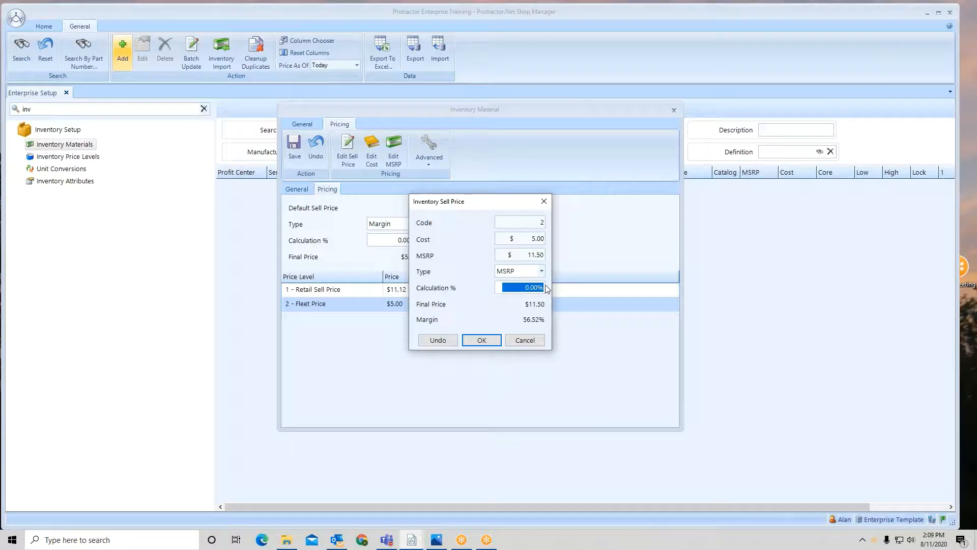
type("-20")
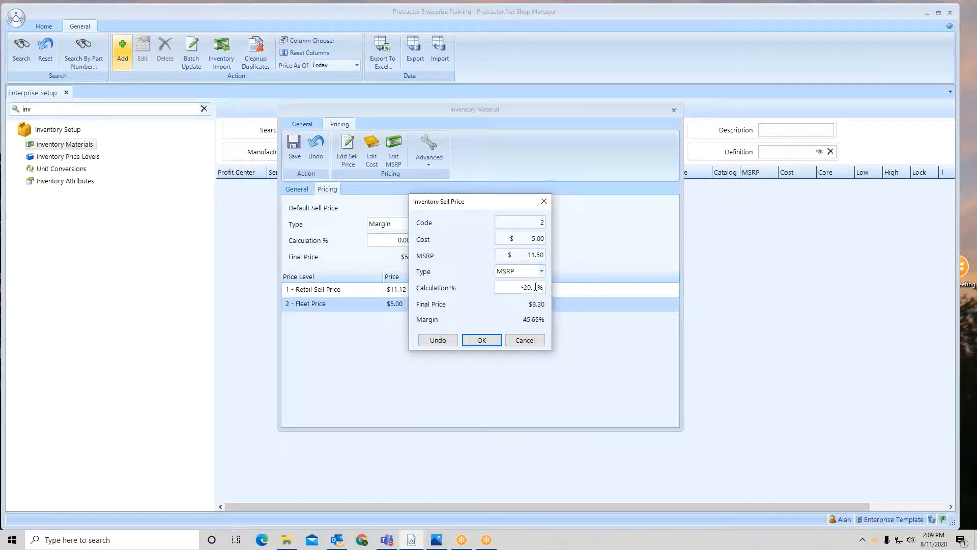
left_click(481, 340)
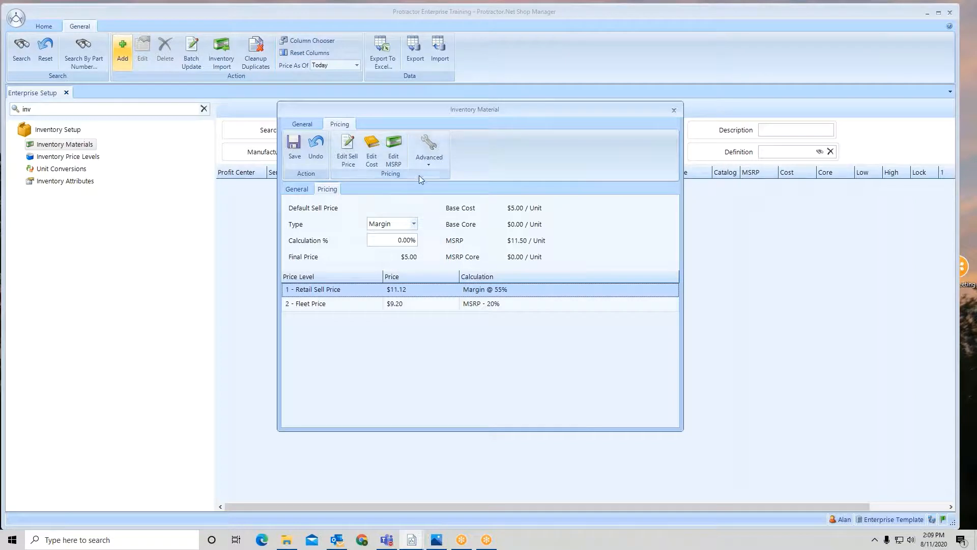
Step: Add a scheduled MSRP of $12.00 with a start date of 09/01/2020 to the oil filter's MSRP list
left_click(430, 163)
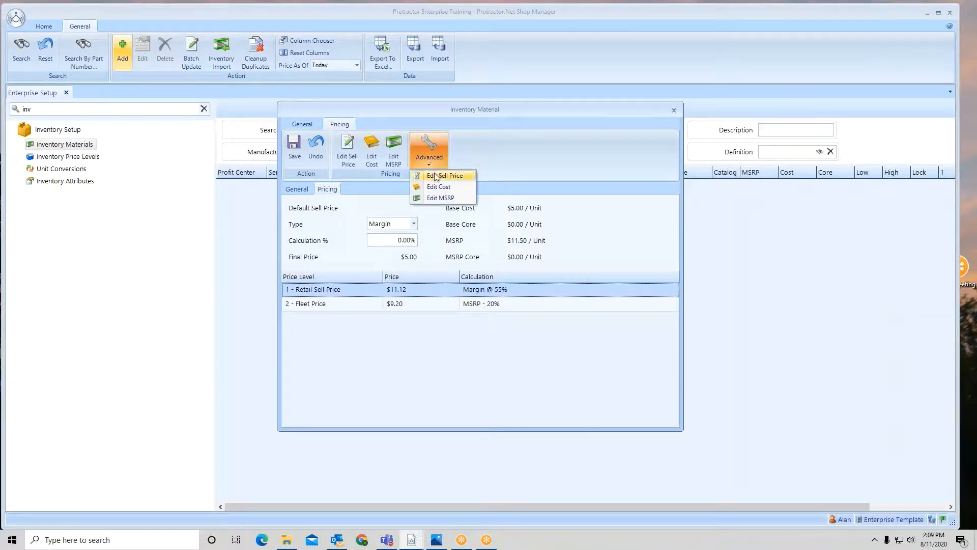
left_click(436, 199)
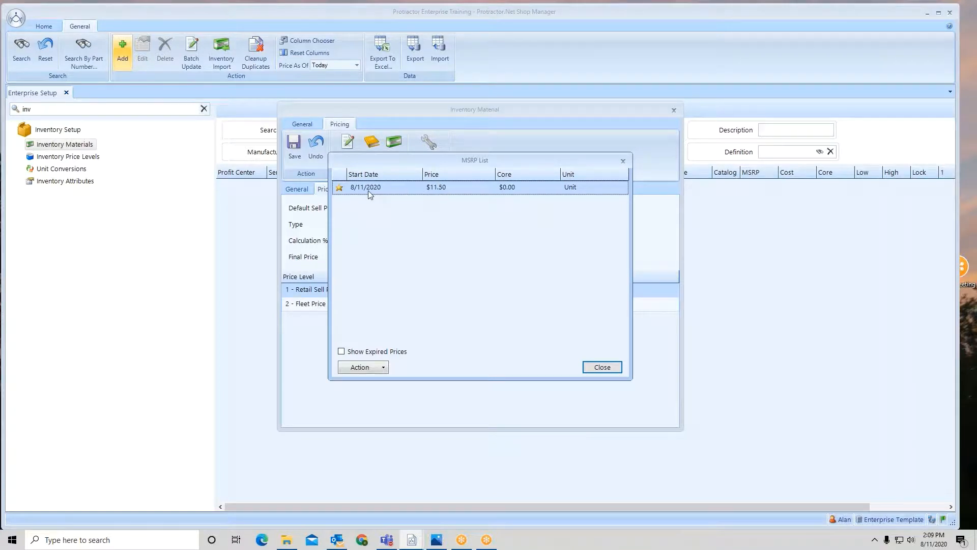
left_click(384, 368)
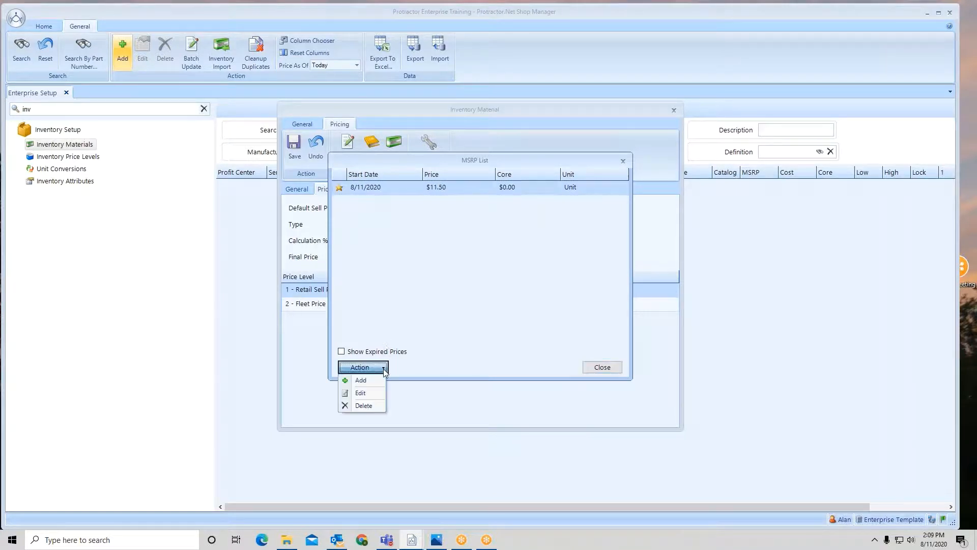
left_click(367, 380)
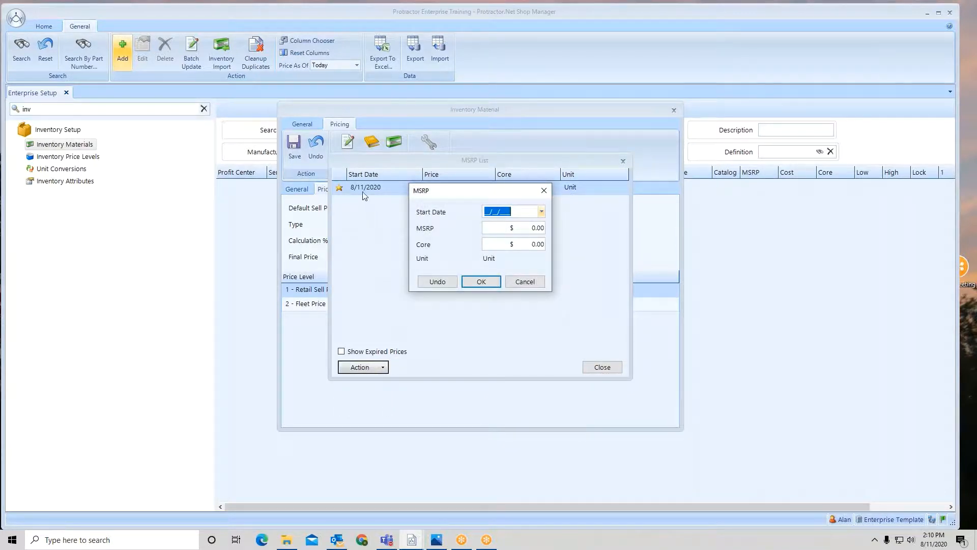
left_click_drag(460, 197, 464, 215)
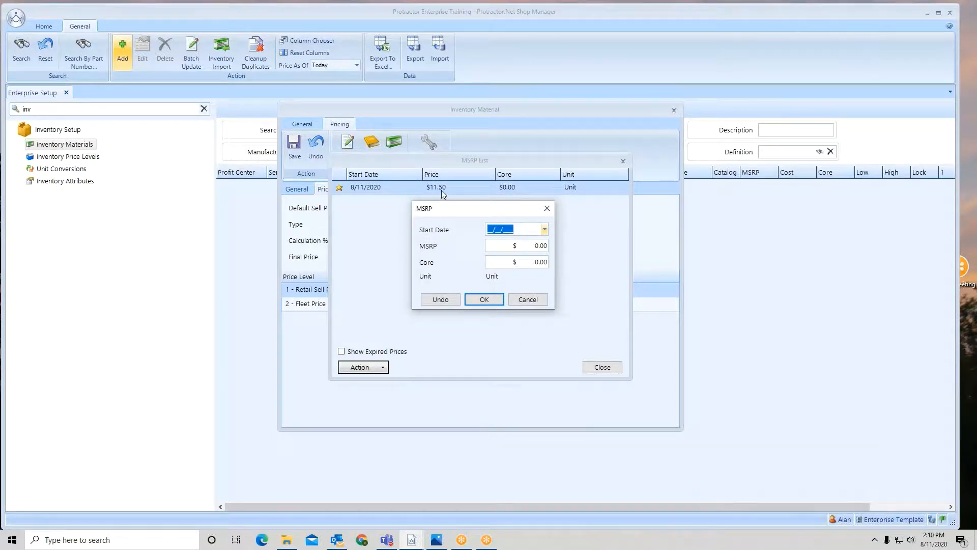
left_click(545, 230)
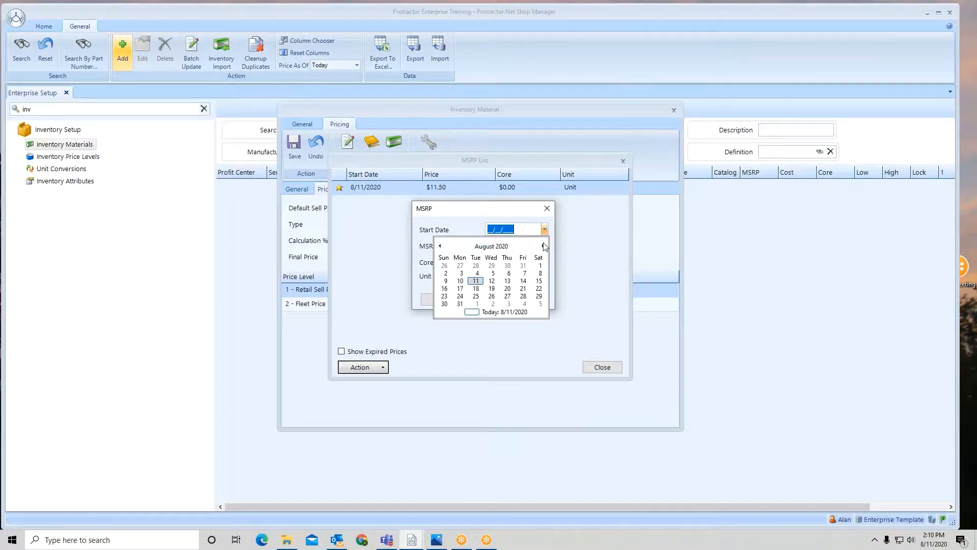
left_click(477, 304)
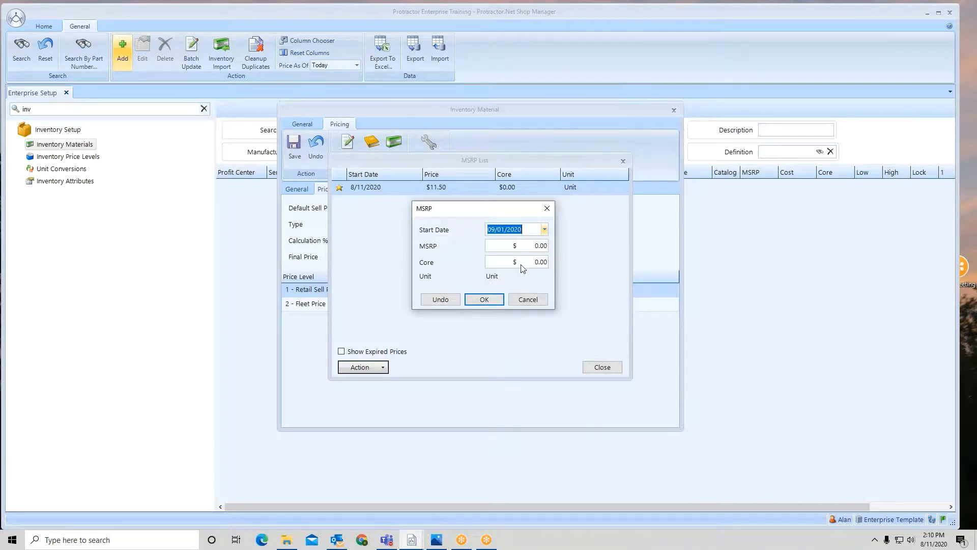
left_click(528, 246)
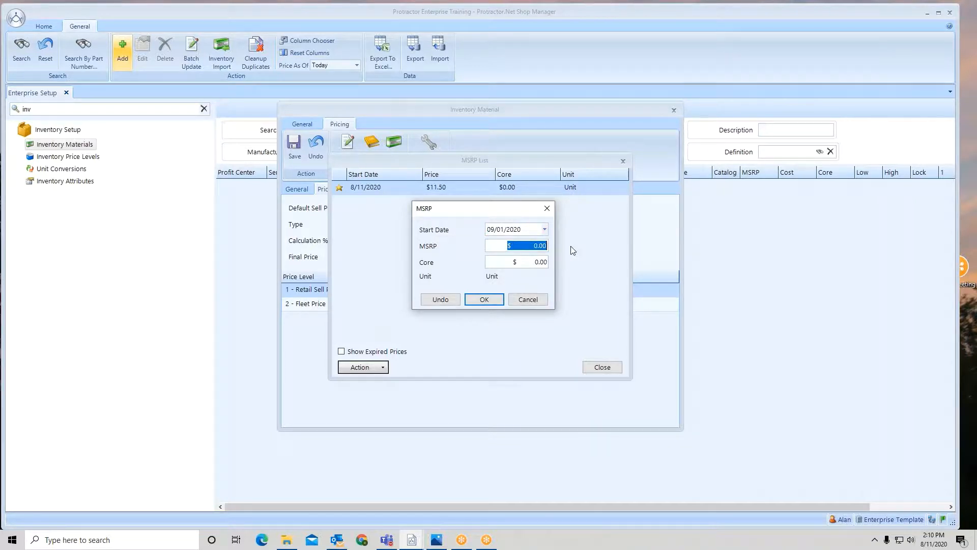
type("12")
left_click(486, 298)
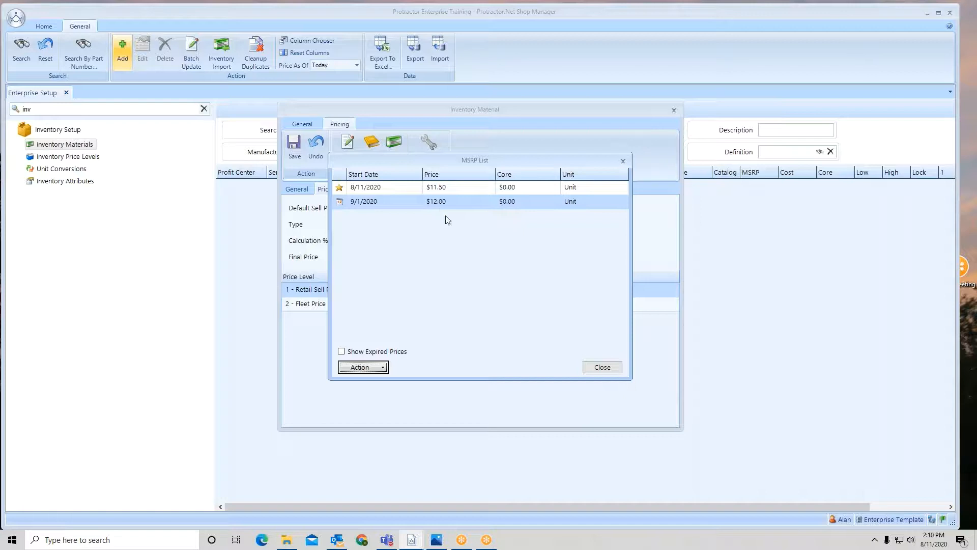
left_click(605, 370)
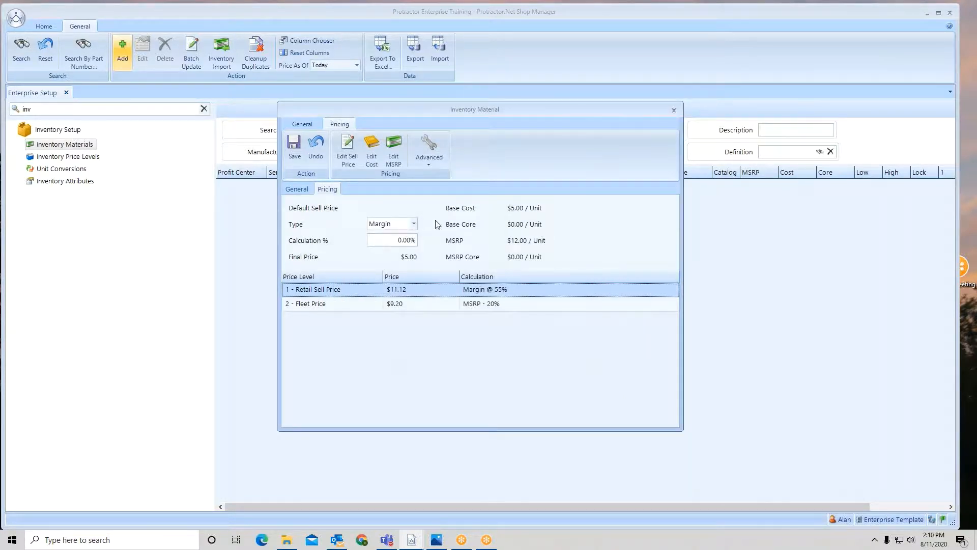
left_click(432, 161)
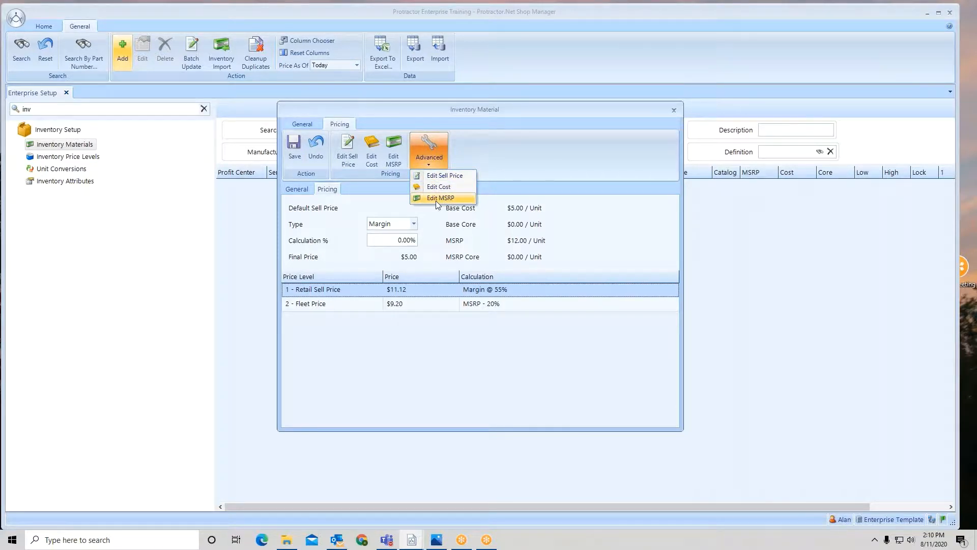
left_click(382, 188)
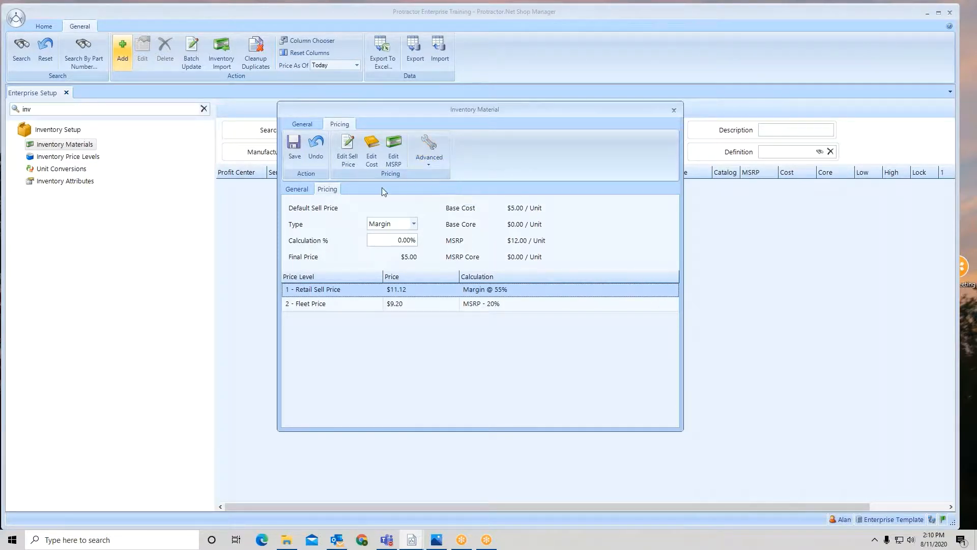
Step: Review the oil filter's Alt # attribute cells for the three training locations, discard the attribute dialog, and save the inventory material
left_click(294, 191)
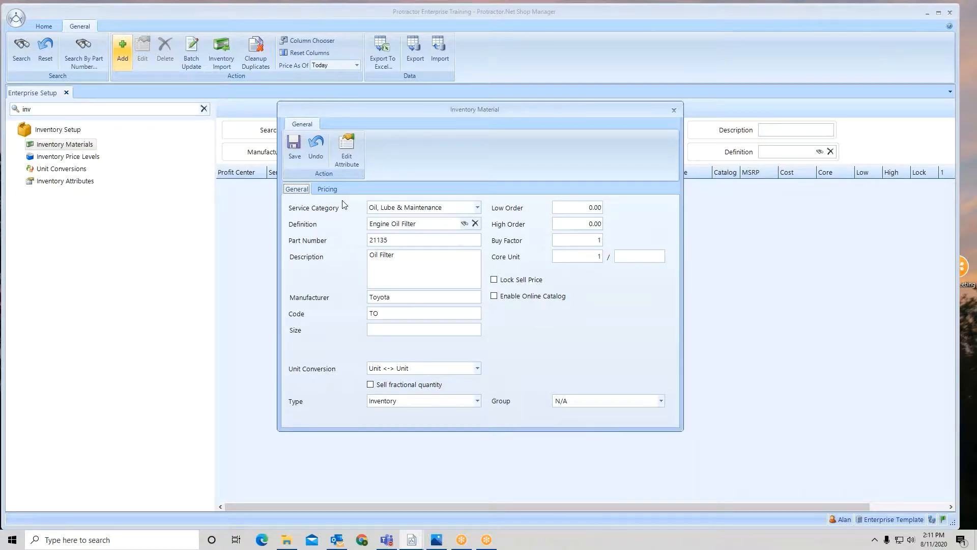
left_click(348, 152)
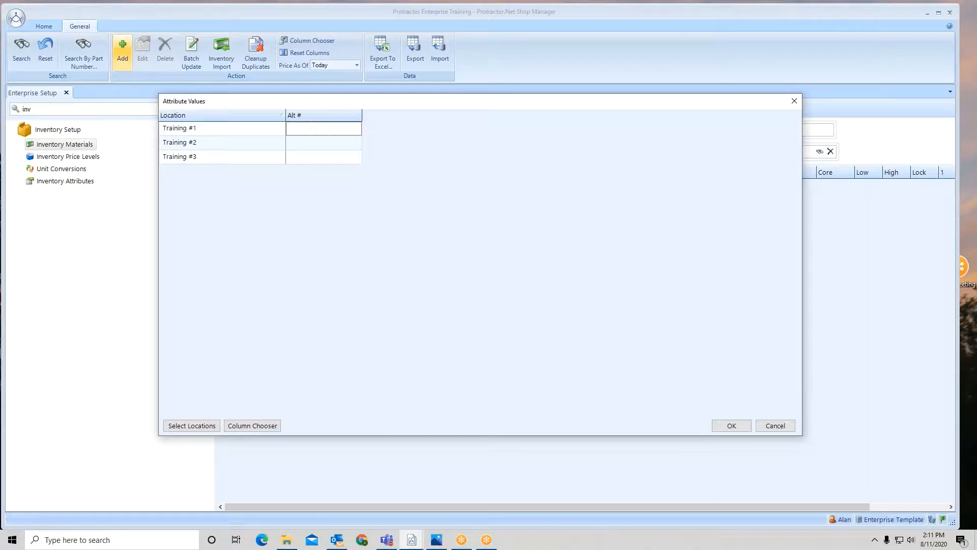
left_click(337, 147)
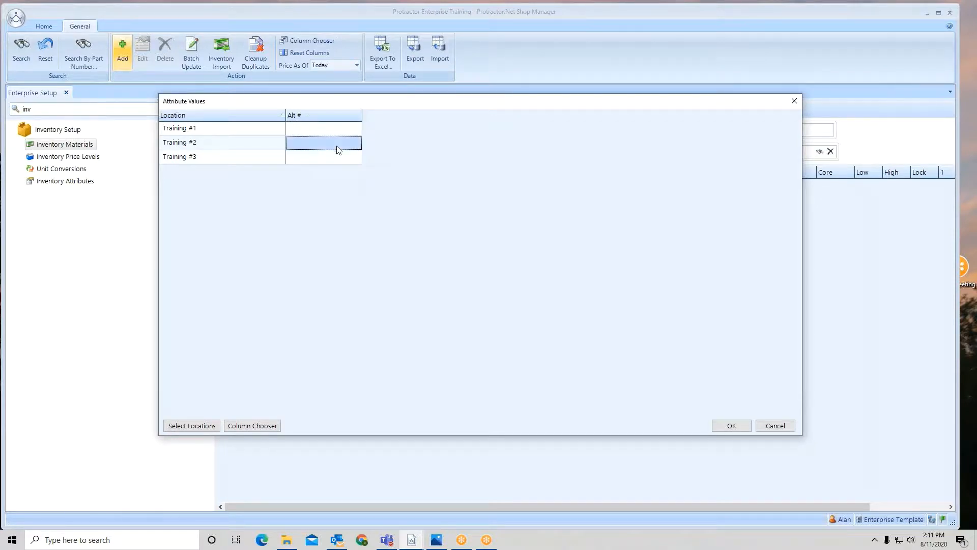
left_click(331, 131)
left_click(332, 145)
left_click(330, 161)
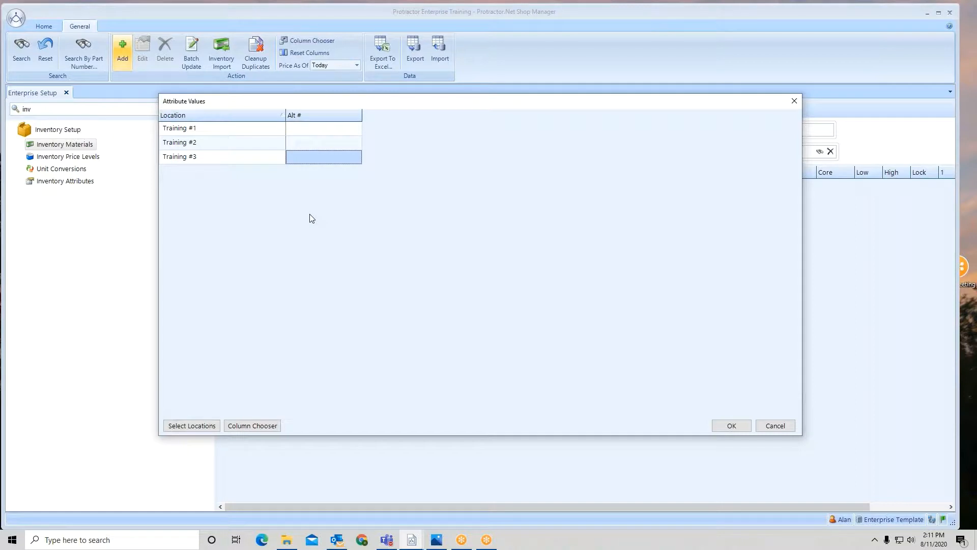
left_click(776, 425)
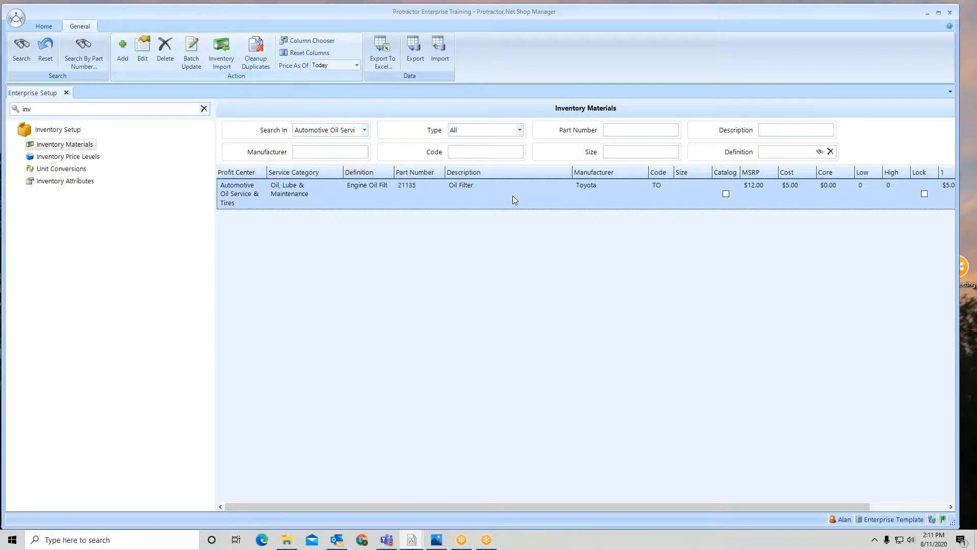
Step: Search the inventory materials for items in the ENT Tires & Wheels service category
left_click(365, 132)
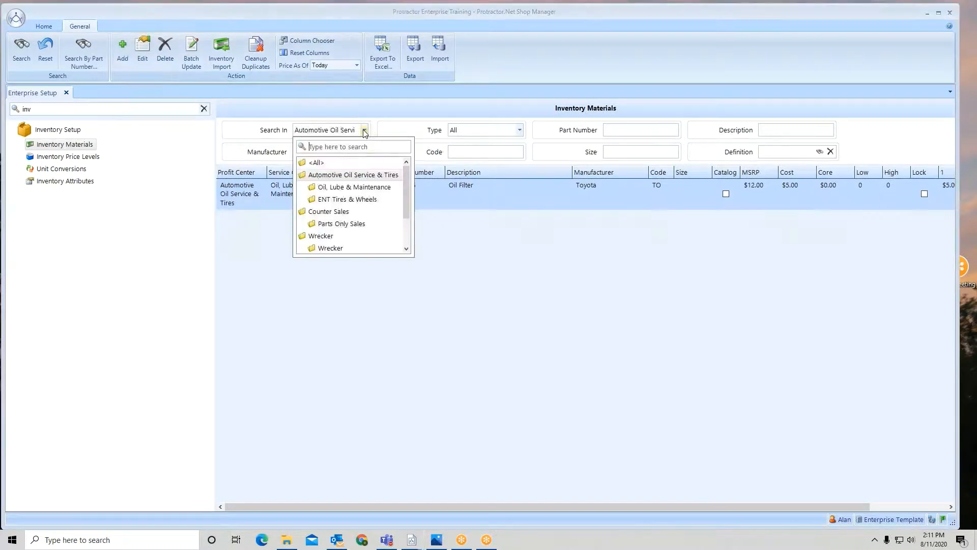
left_click(356, 200)
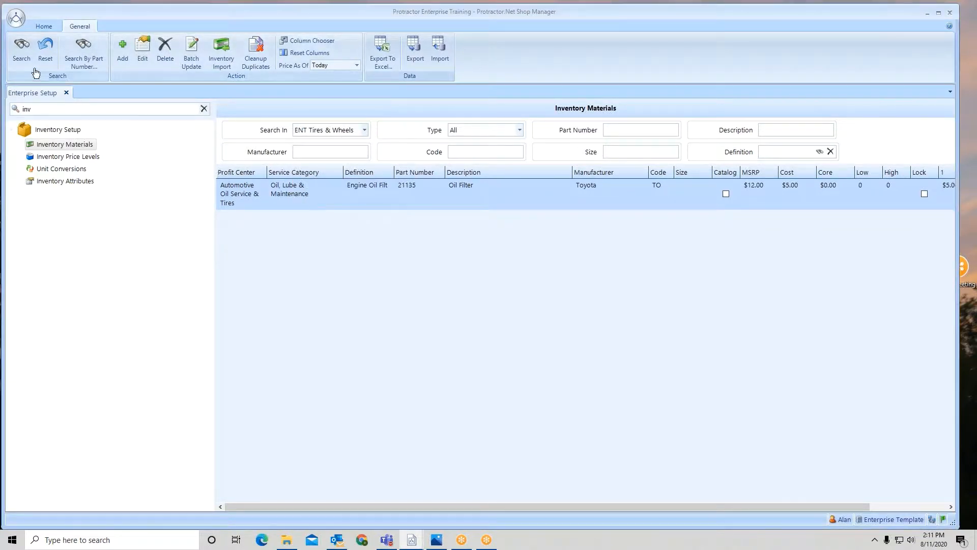
left_click(21, 50)
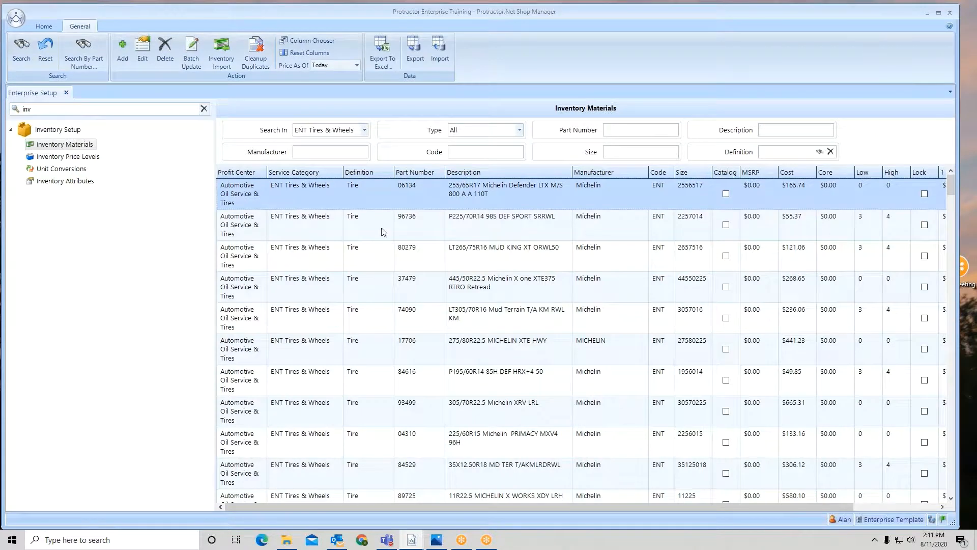
Step: Open the Michelin Defender tire with part number 06134, examine its size and service category options, and save the record
double_click(511, 190)
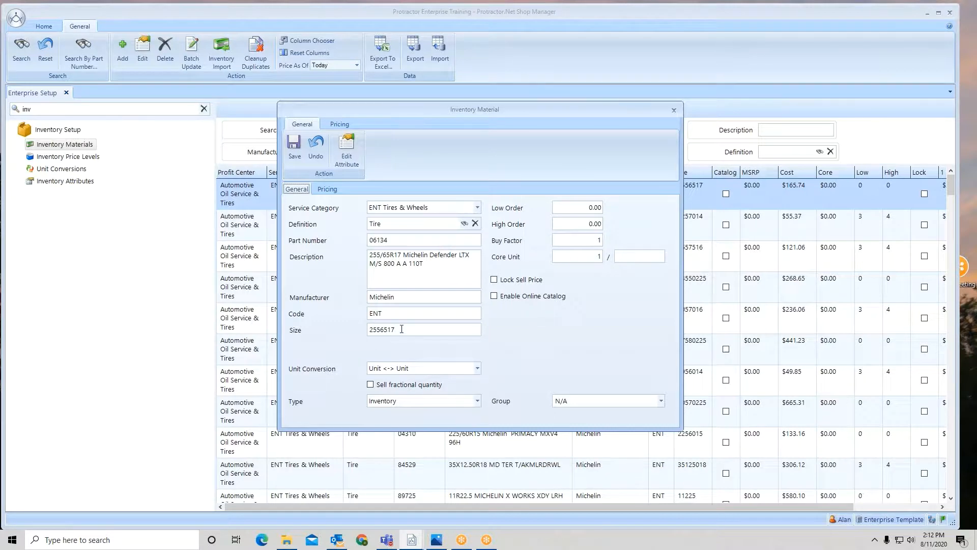
left_click_drag(400, 330, 357, 330)
left_click(477, 208)
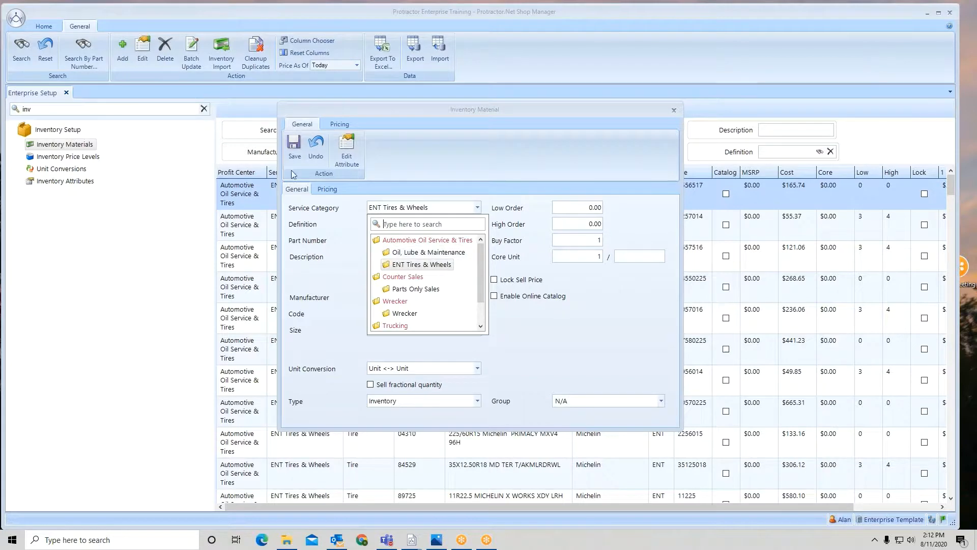
left_click(295, 144)
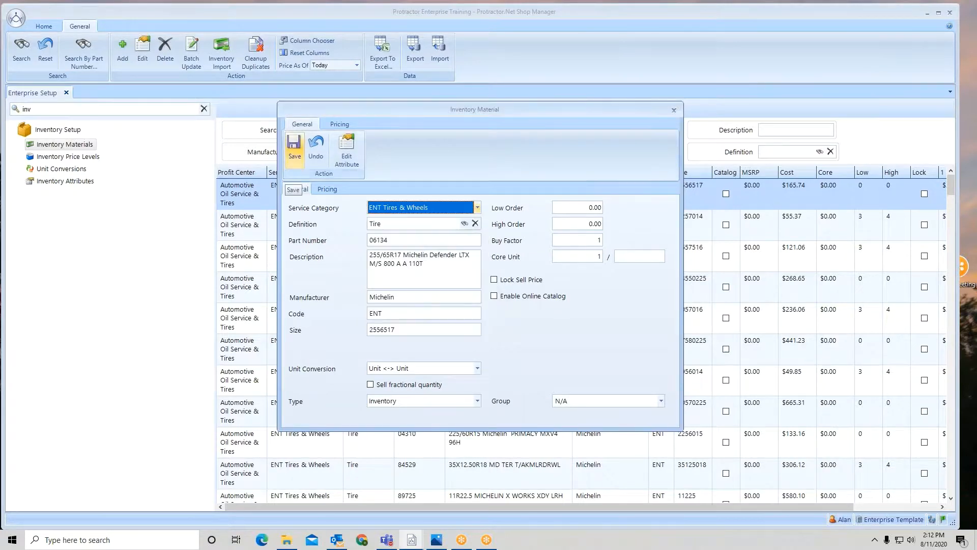
left_click(295, 148)
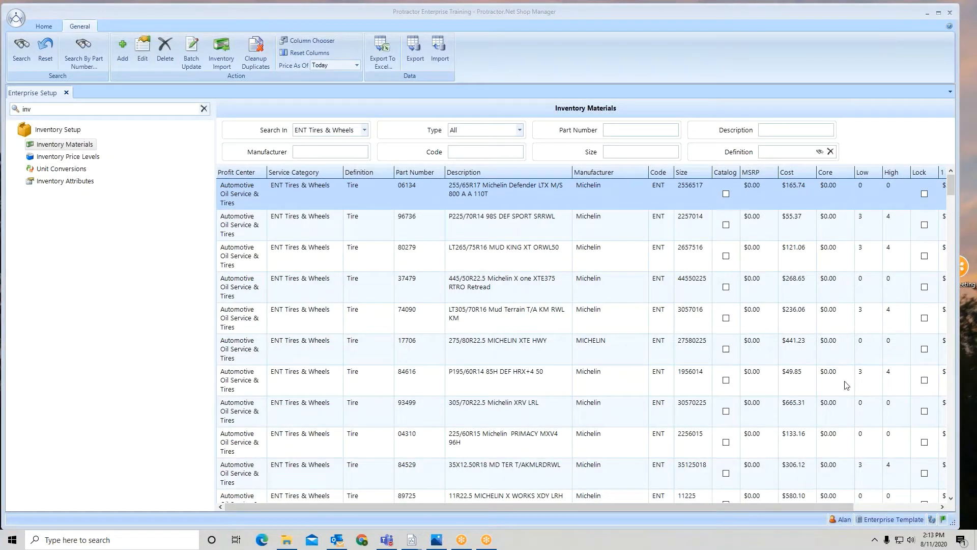
Step: Switch to the open work order, look up its Tire line by the standard P225/50R17 93V size in the supplier catalog and inventory, and cancel
key("alt+Tab")
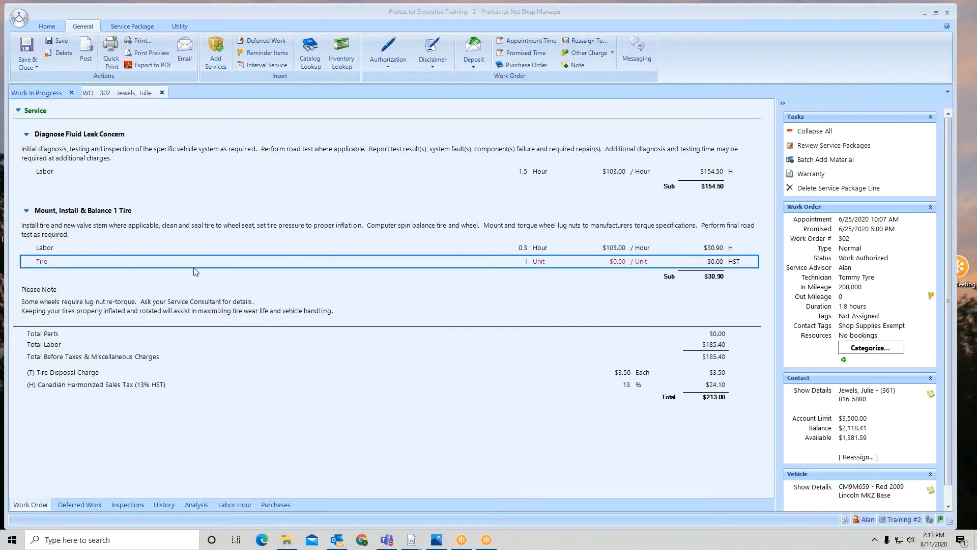
right_click(275, 267)
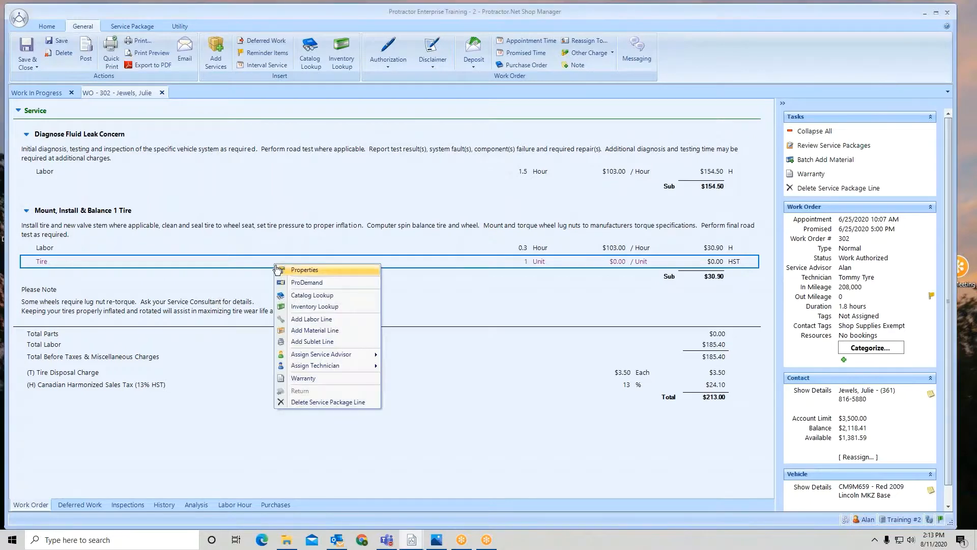
left_click(289, 297)
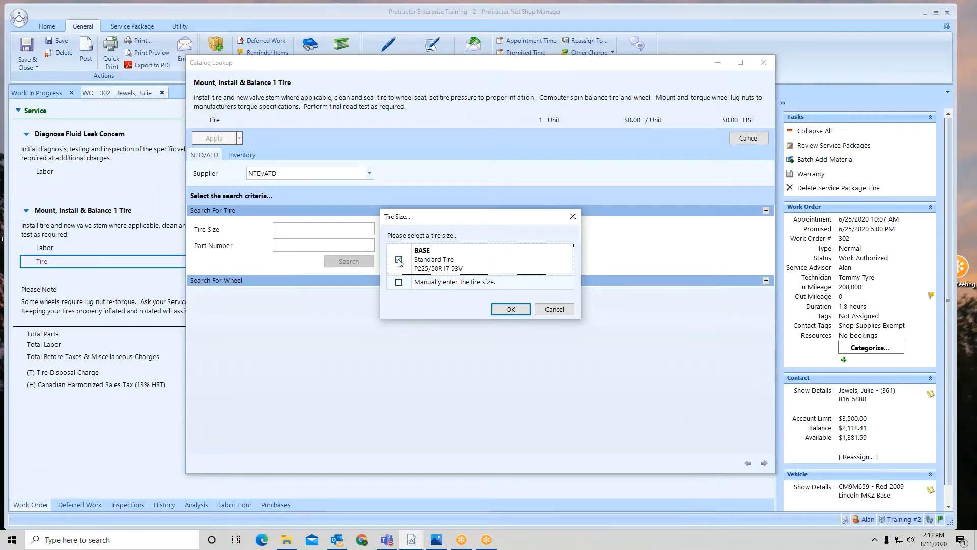
left_click(509, 312)
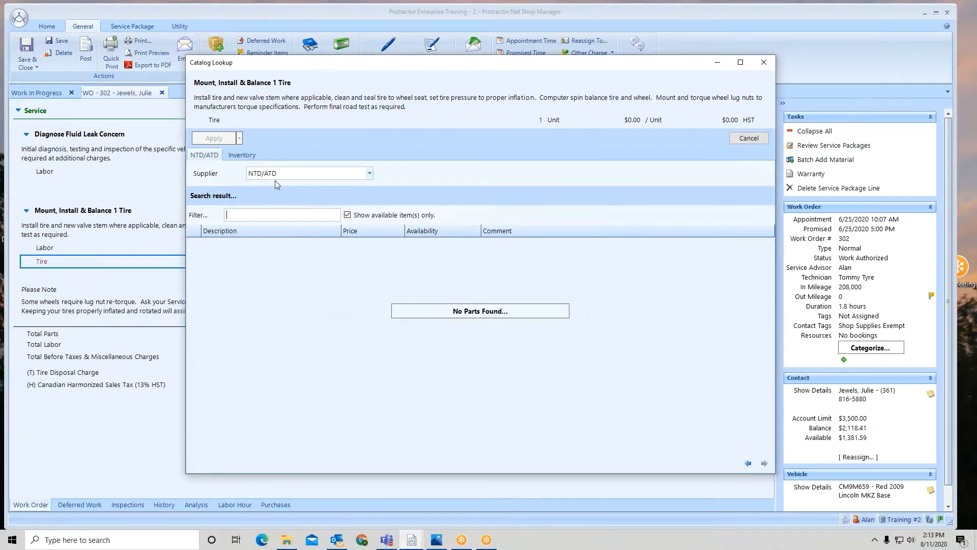
left_click(251, 159)
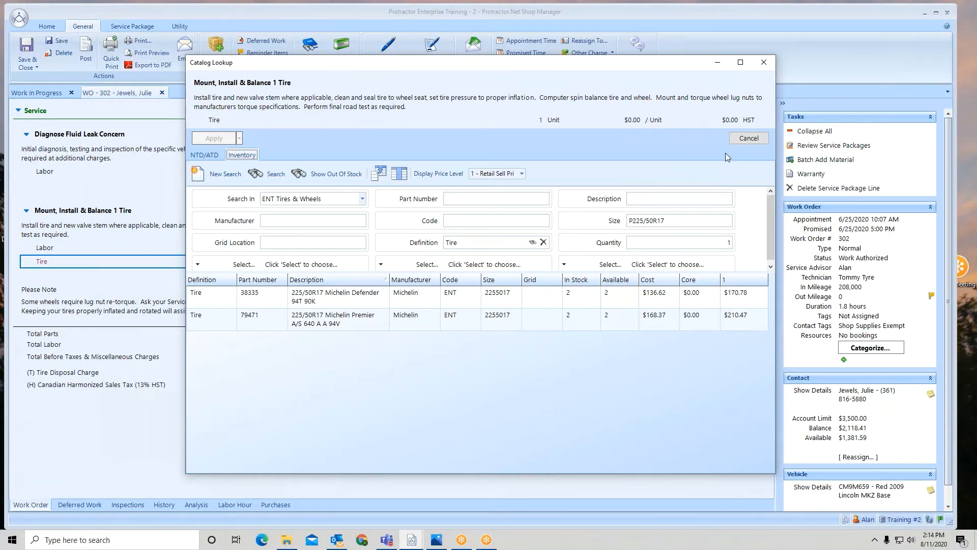
left_click(748, 139)
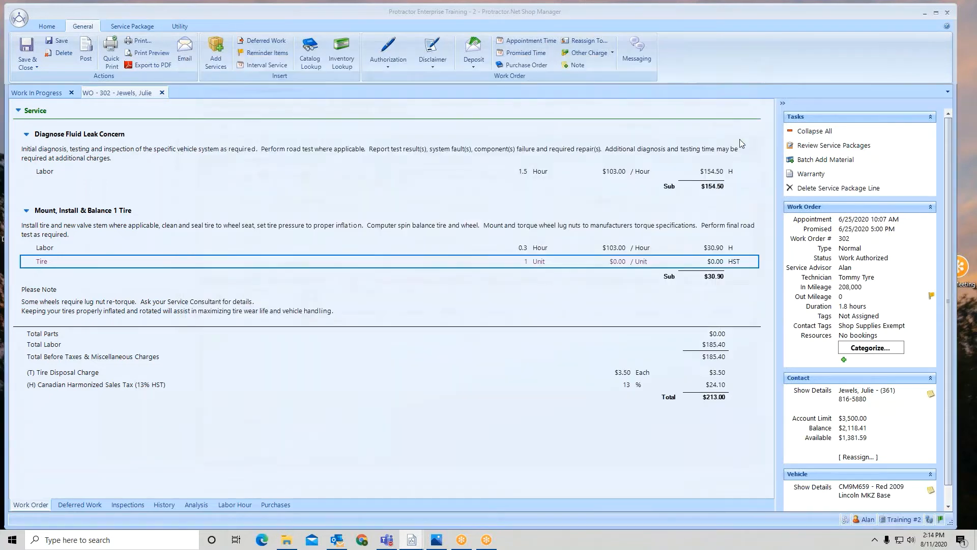